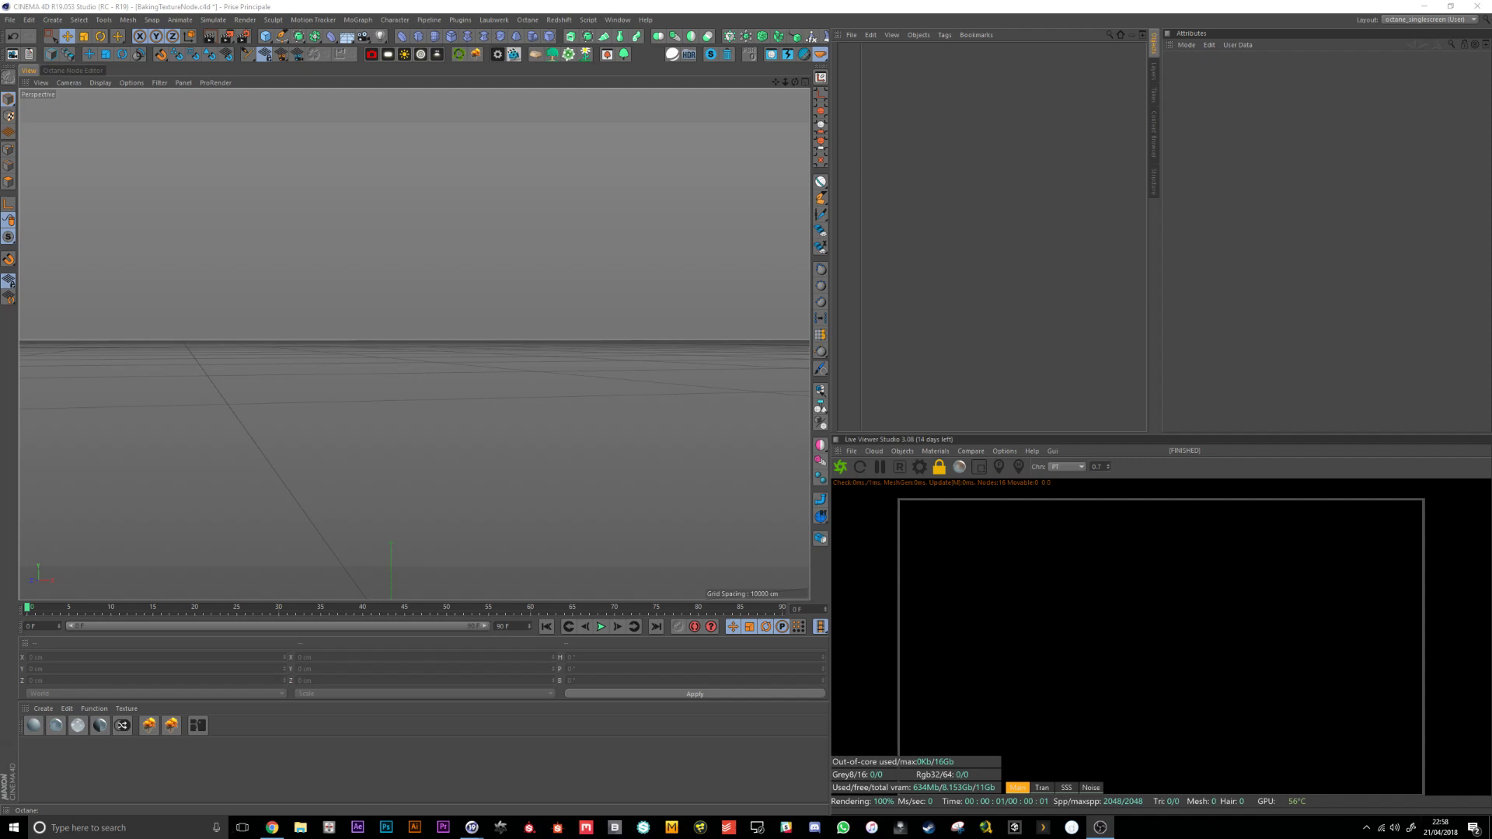
Add a MultiFlora object to the empty scene
click(460, 20)
click(728, 67)
click(587, 57)
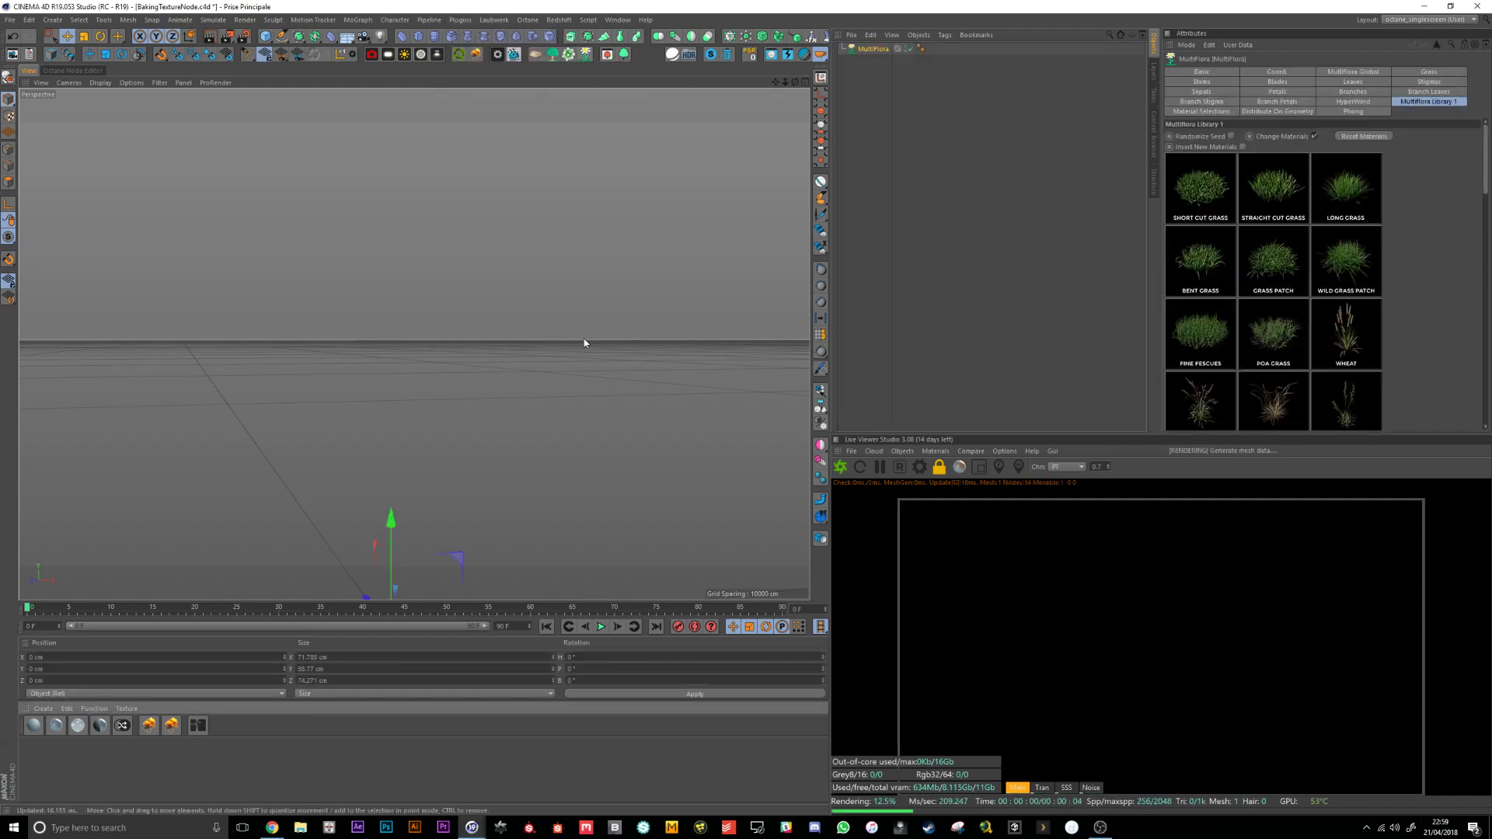
Set the MultiFlora object's Y position to 0 cm so that it sits on the ground plane
alt+middle_drag(552, 415, 533, 333)
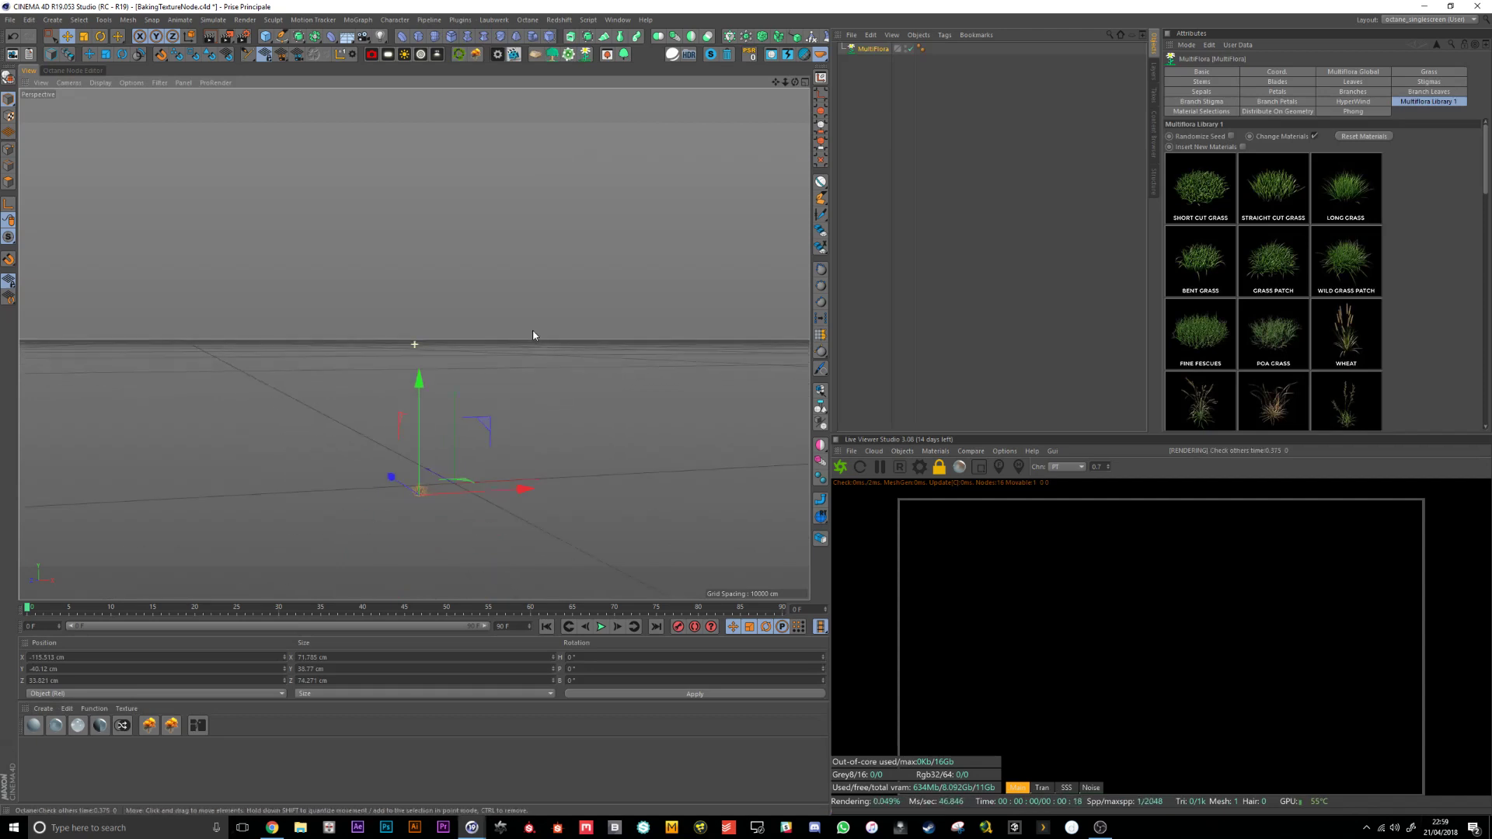
alt+right_drag(533, 333, 535, 417)
alt+middle_drag(389, 511, 450, 450)
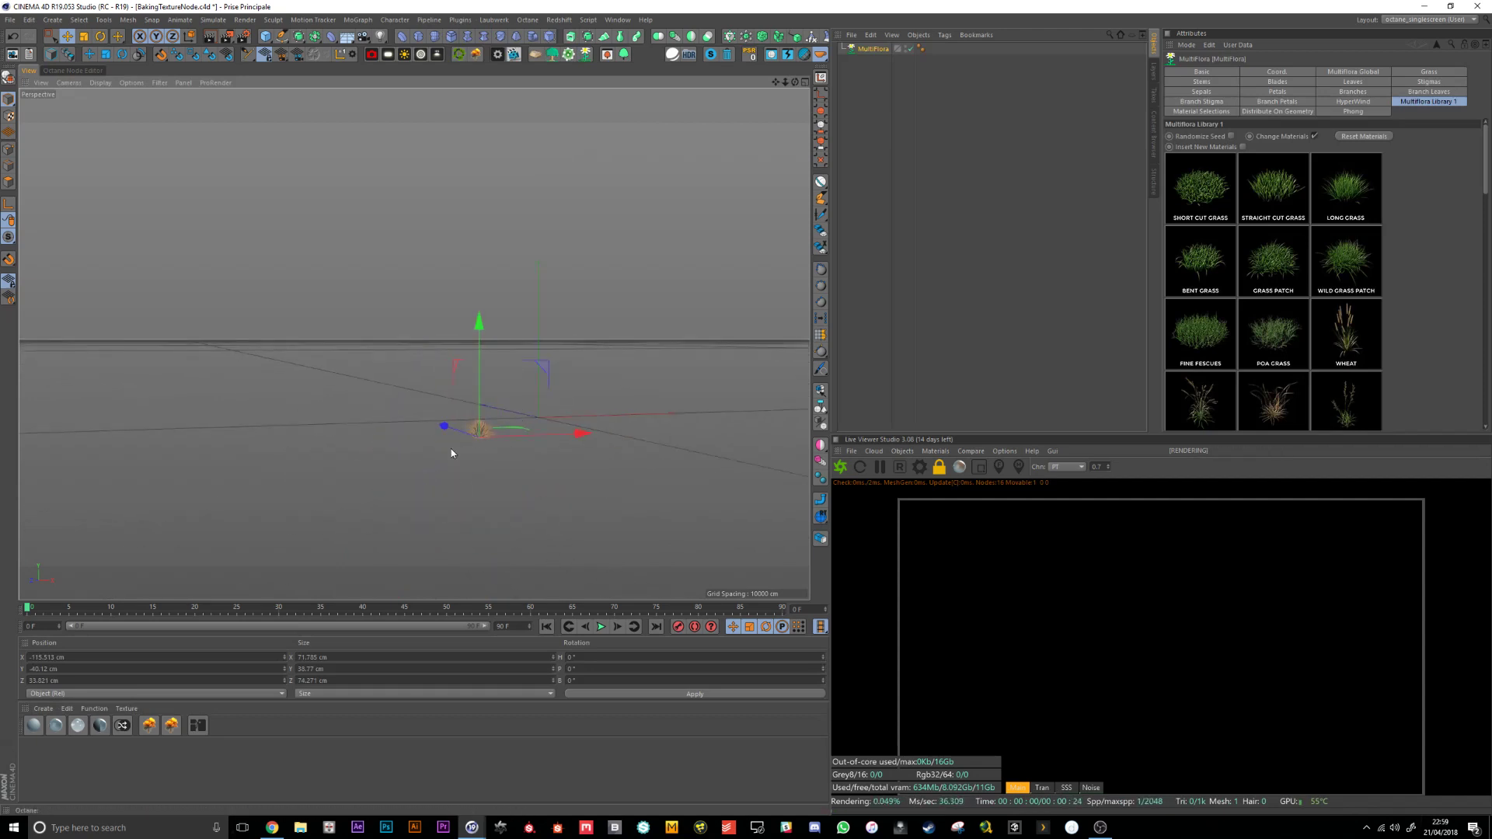
alt+right_drag(450, 449, 586, 391)
alt+middle_drag(586, 391, 592, 425)
key(o)
alt+right_drag(625, 357, 591, 359)
scroll(591, 359, up, 5)
click(1277, 72)
click(1227, 147)
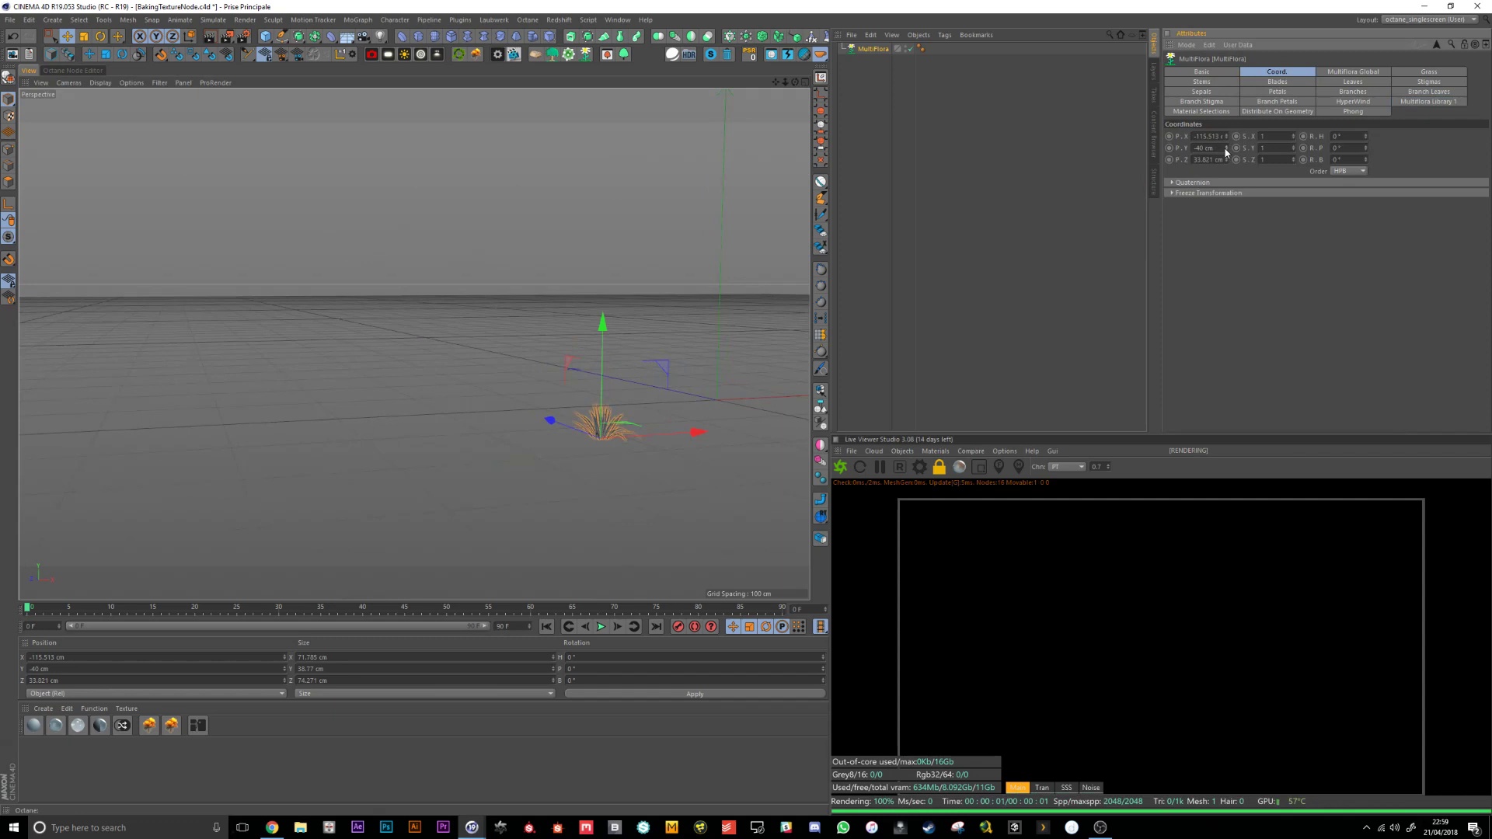
double_click(1204, 148)
text(0)
key(Return)
Load the Leaf Grass preset from the MultiFlora library into the plant object
alt+middle_drag(595, 422, 561, 442)
scroll(562, 443, up, 3)
click(1428, 101)
drag(1484, 167, 1482, 377)
click(1275, 382)
Convert the plant's leaf and stem materials to Octane materials and clear out the unused ones
click(145, 752)
shift+click(91, 752)
click(935, 451)
click(122, 726)
click(87, 708)
click(128, 667)
click(919, 49)
shift+click(931, 48)
click(235, 780)
Edit the environment colour in the Octane render settings and close the settings window
click(919, 466)
click(114, 38)
drag(172, 20, 475, 290)
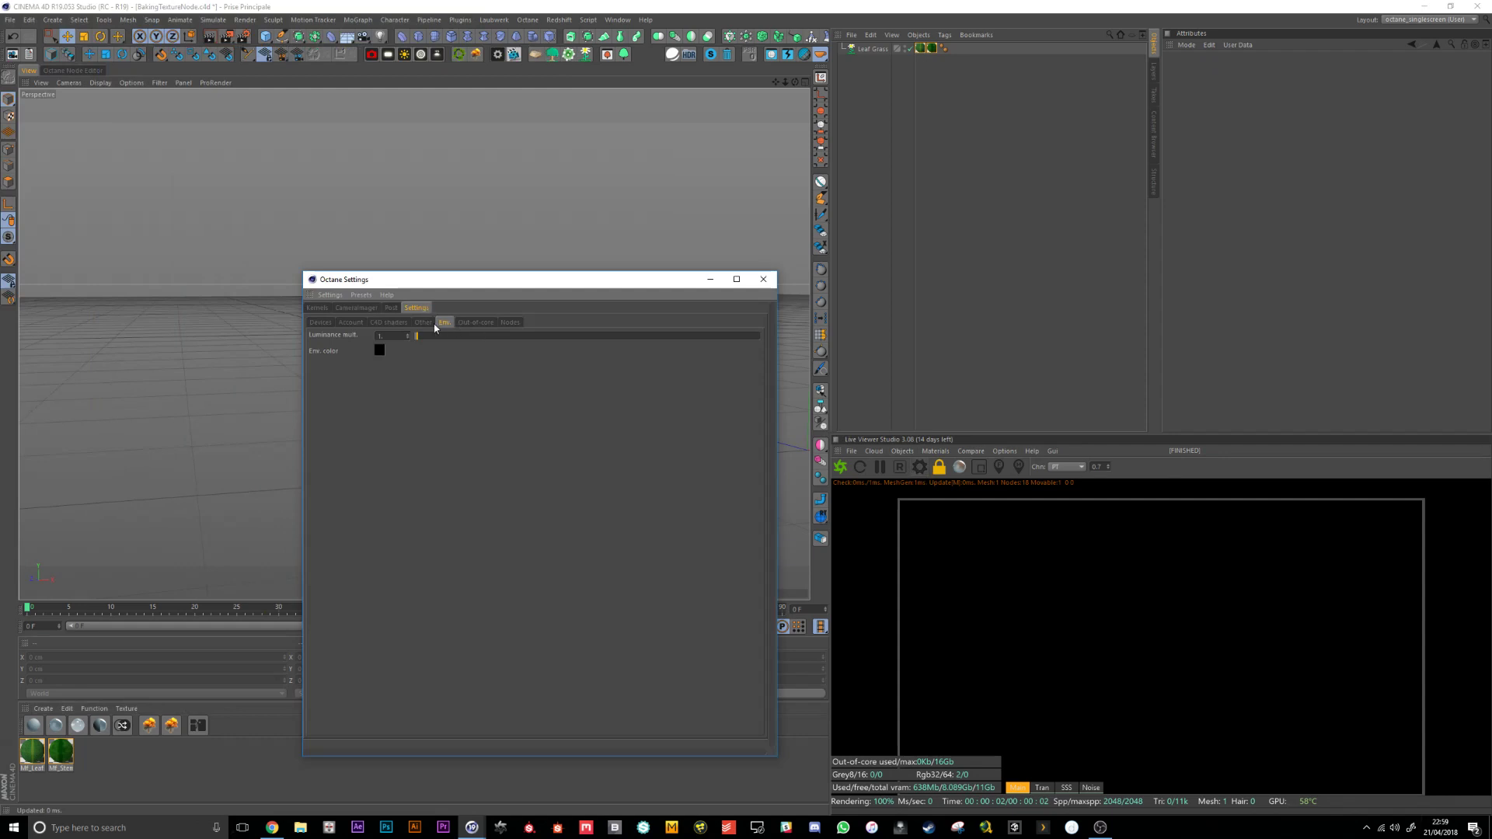
click(378, 350)
click(400, 391)
click(763, 279)
Add an Octane Daylight to light the plants and activate the Rotate tool
click(871, 48)
click(872, 89)
click(404, 54)
alt+drag(649, 409, 599, 389)
key(r)
alt+drag(426, 383, 515, 393)
scroll(499, 412, up, 4)
Add a Floor object beneath the plants
click(347, 36)
alt+drag(571, 339, 533, 316)
alt+middle_drag(533, 317, 545, 339)
alt+right_drag(544, 338, 580, 327)
alt+drag(580, 327, 552, 349)
alt+drag(414, 344, 449, 372)
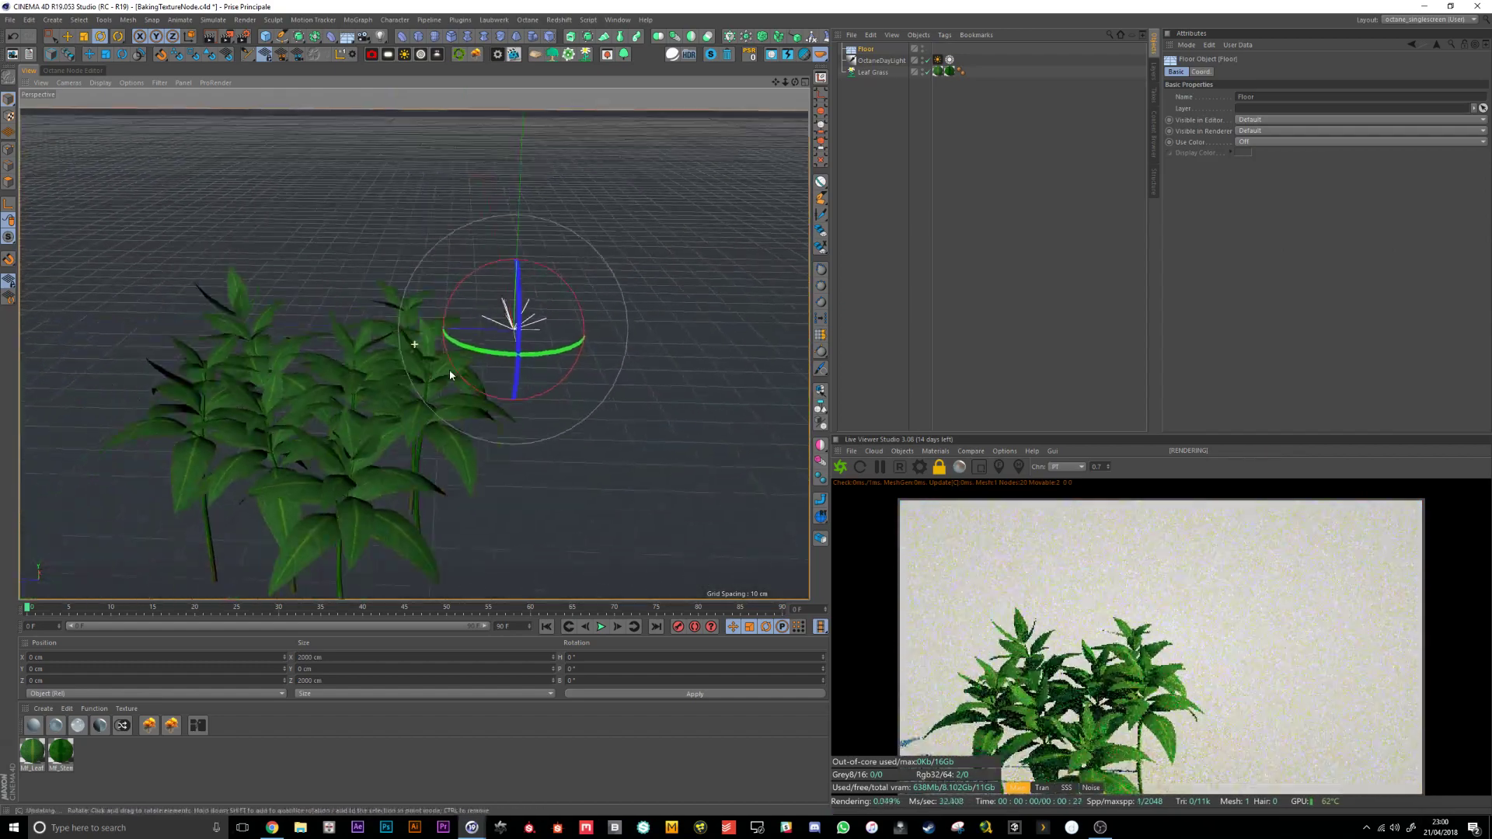
Inspect the plants from several angles and frame the selected Leaf Grass object near eye level
alt+middle_drag(449, 375, 444, 376)
alt+right_drag(442, 362, 538, 343)
alt+middle_drag(413, 342, 450, 291)
alt+right_drag(413, 343, 523, 389)
alt+drag(545, 446, 581, 413)
alt+right_drag(581, 411, 580, 457)
alt+middle_drag(580, 457, 446, 403)
alt+right_drag(419, 423, 449, 393)
click(883, 72)
key(o)
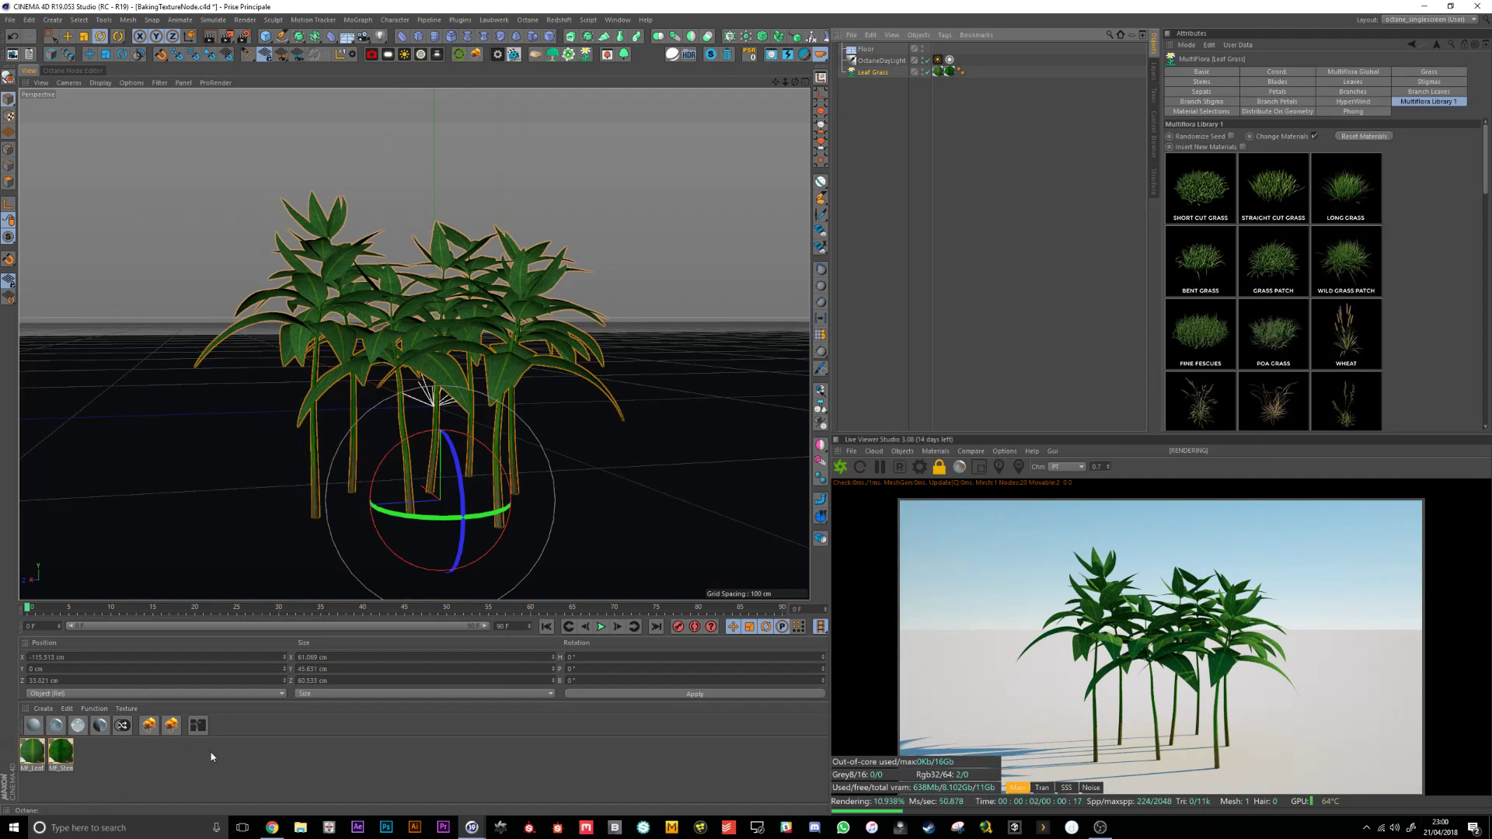
Open the MF_Leaf material in the Octane Node Editor and space out its image texture and material nodes
click(43, 751)
click(934, 450)
click(73, 70)
drag(447, 386, 248, 339)
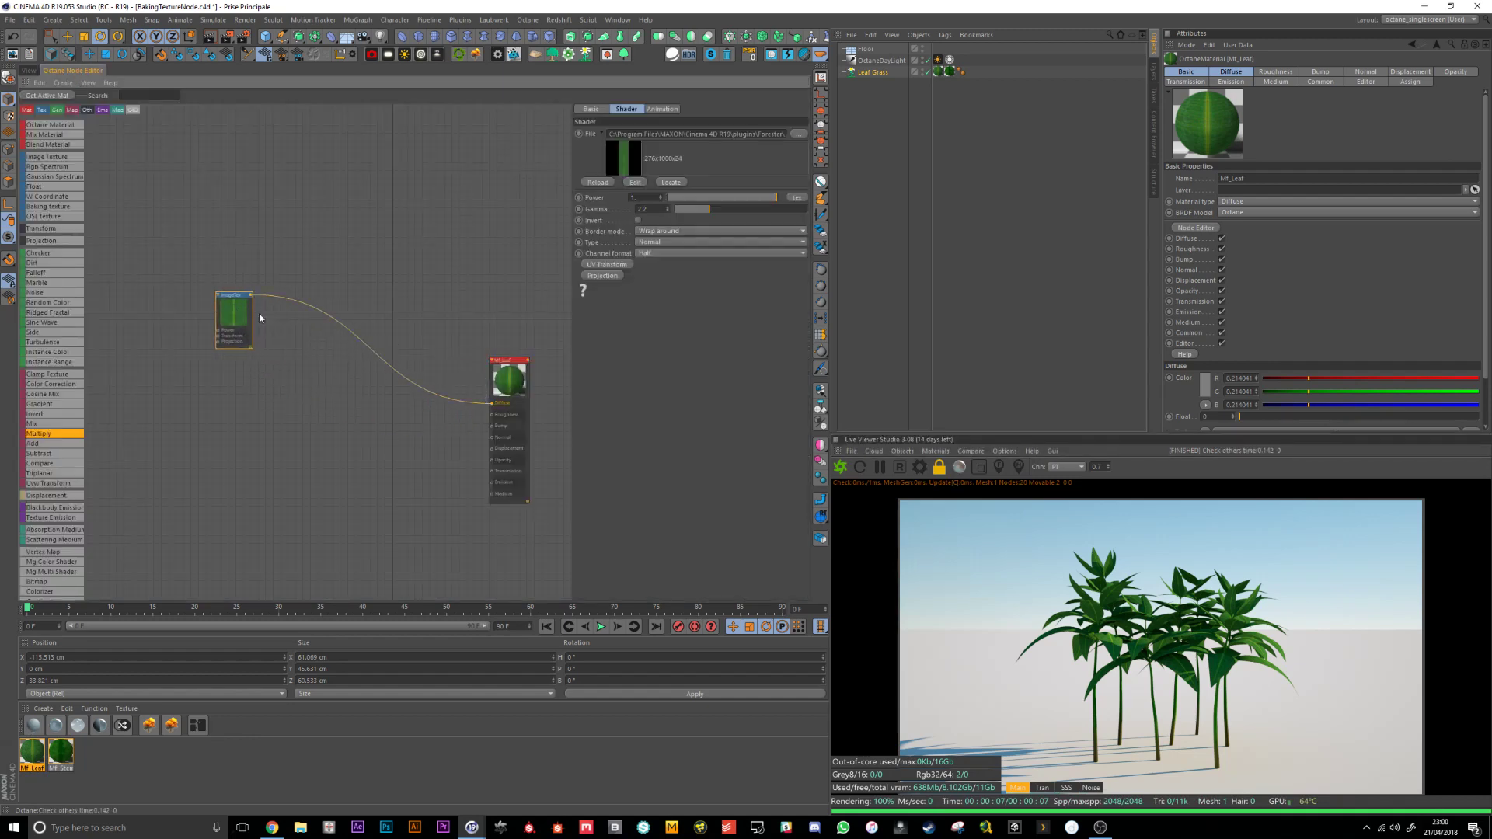
drag(496, 374, 482, 348)
Insert a Color Correction between the leaf image and Diffuse, with gamma 1.2, saturation about 0.86 and hue about -0.1
drag(55, 384, 369, 346)
click(735, 226)
click(737, 226)
click(701, 215)
drag(733, 205, 725, 205)
Frame the leaves more closely for the preview render and tidy the MF_Leaf node layout
click(29, 70)
alt+drag(520, 325, 436, 323)
alt+right_drag(435, 323, 523, 366)
alt+middle_drag(523, 366, 516, 333)
click(79, 70)
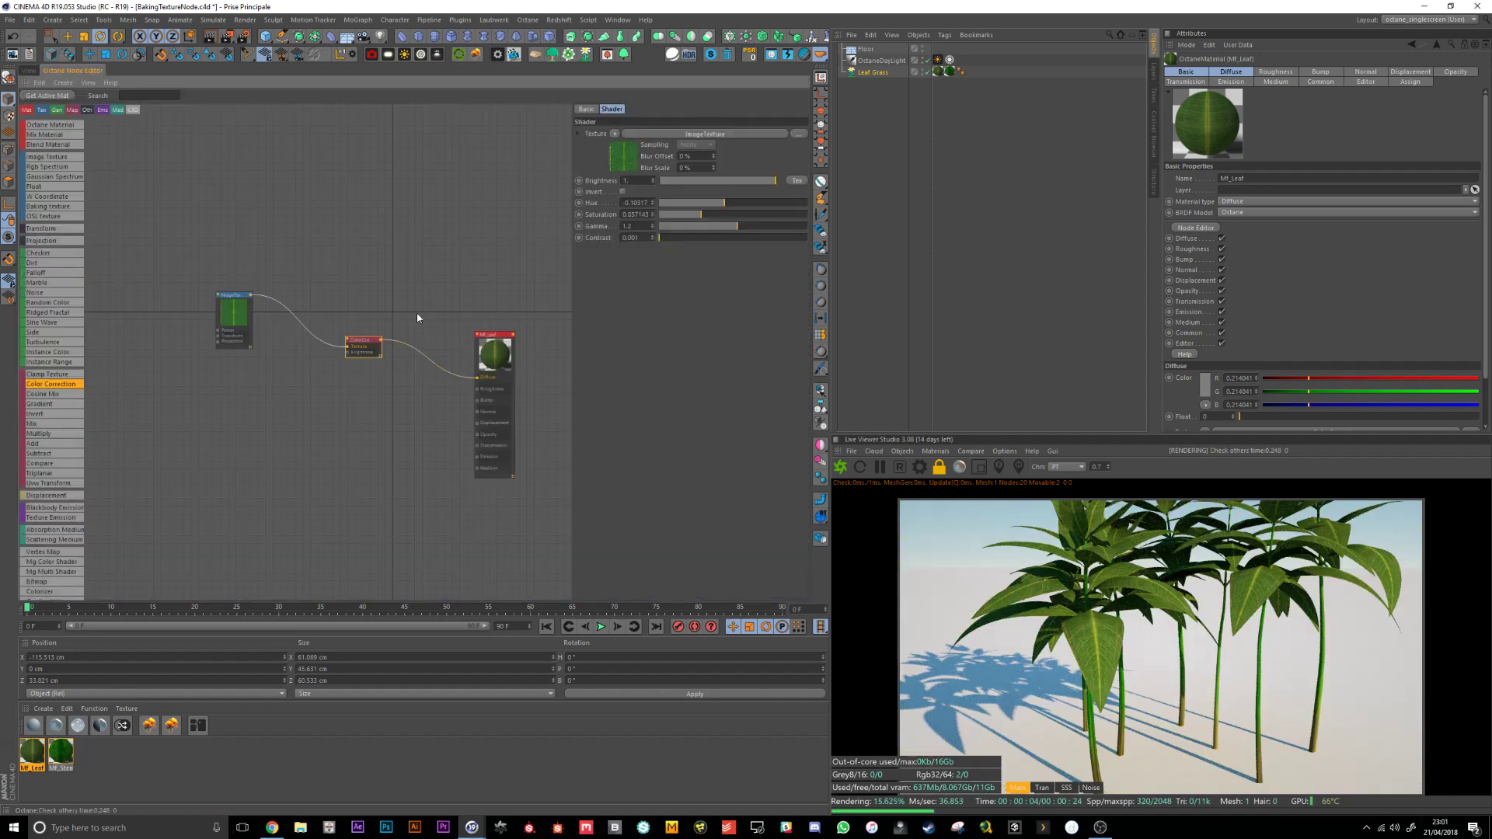
drag(368, 343, 356, 334)
drag(494, 335, 494, 320)
drag(349, 325, 345, 321)
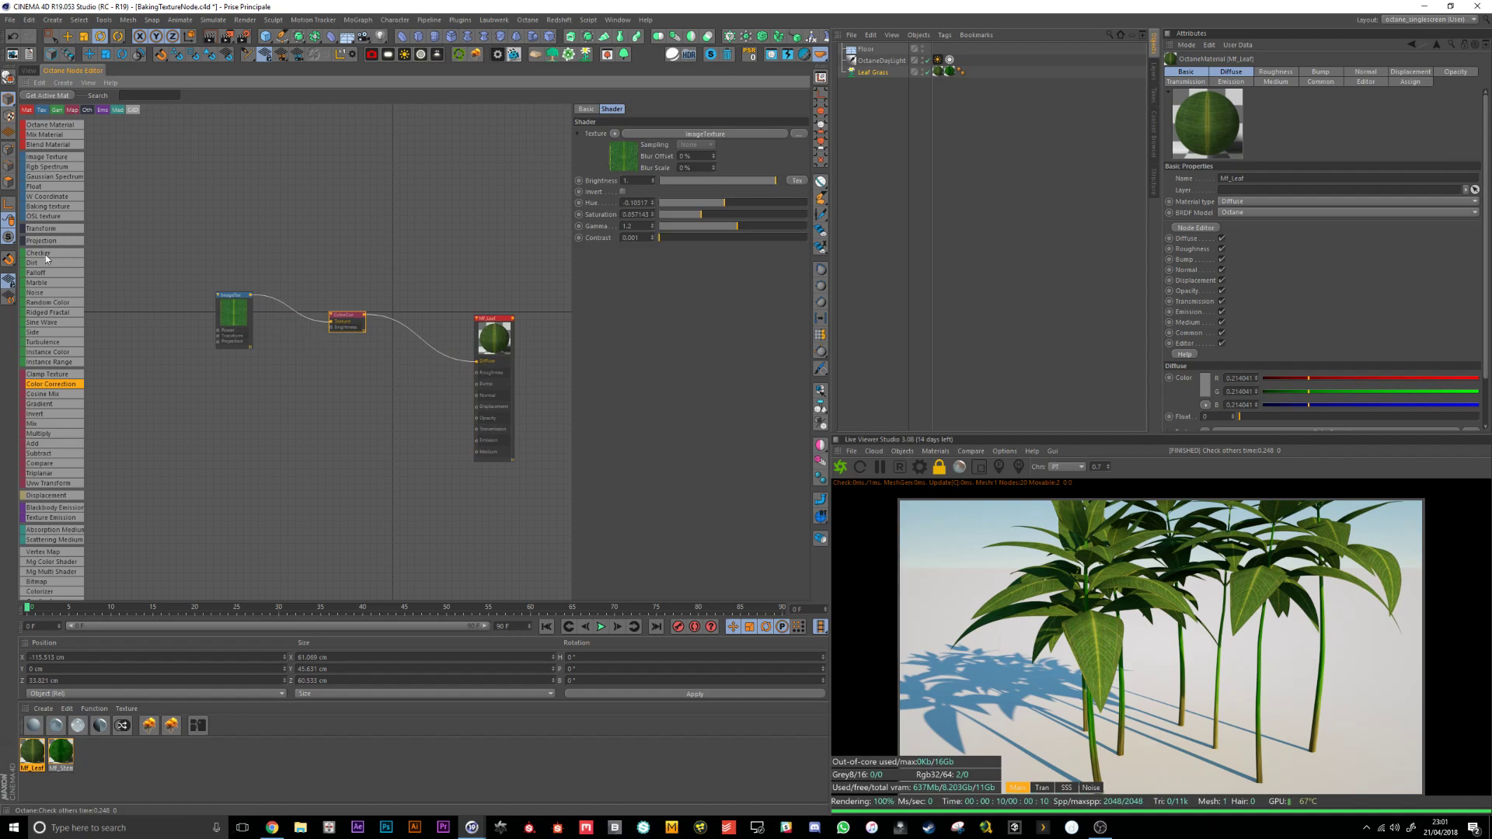
Chain a second Color Correction with saturation 0 and contrast 0.2 between the first one and Diffuse
drag(75, 391, 375, 380)
drag(351, 326, 371, 390)
drag(702, 218, 453, 225)
text(0.2)
key(Return)
drag(401, 381, 502, 336)
Tidy the node layout and insert a Gradient between the desaturated Color Correction and Diffuse
drag(328, 324, 304, 338)
drag(382, 390, 377, 388)
drag(514, 318, 513, 302)
drag(377, 389, 372, 380)
drag(374, 374, 368, 373)
click(301, 338)
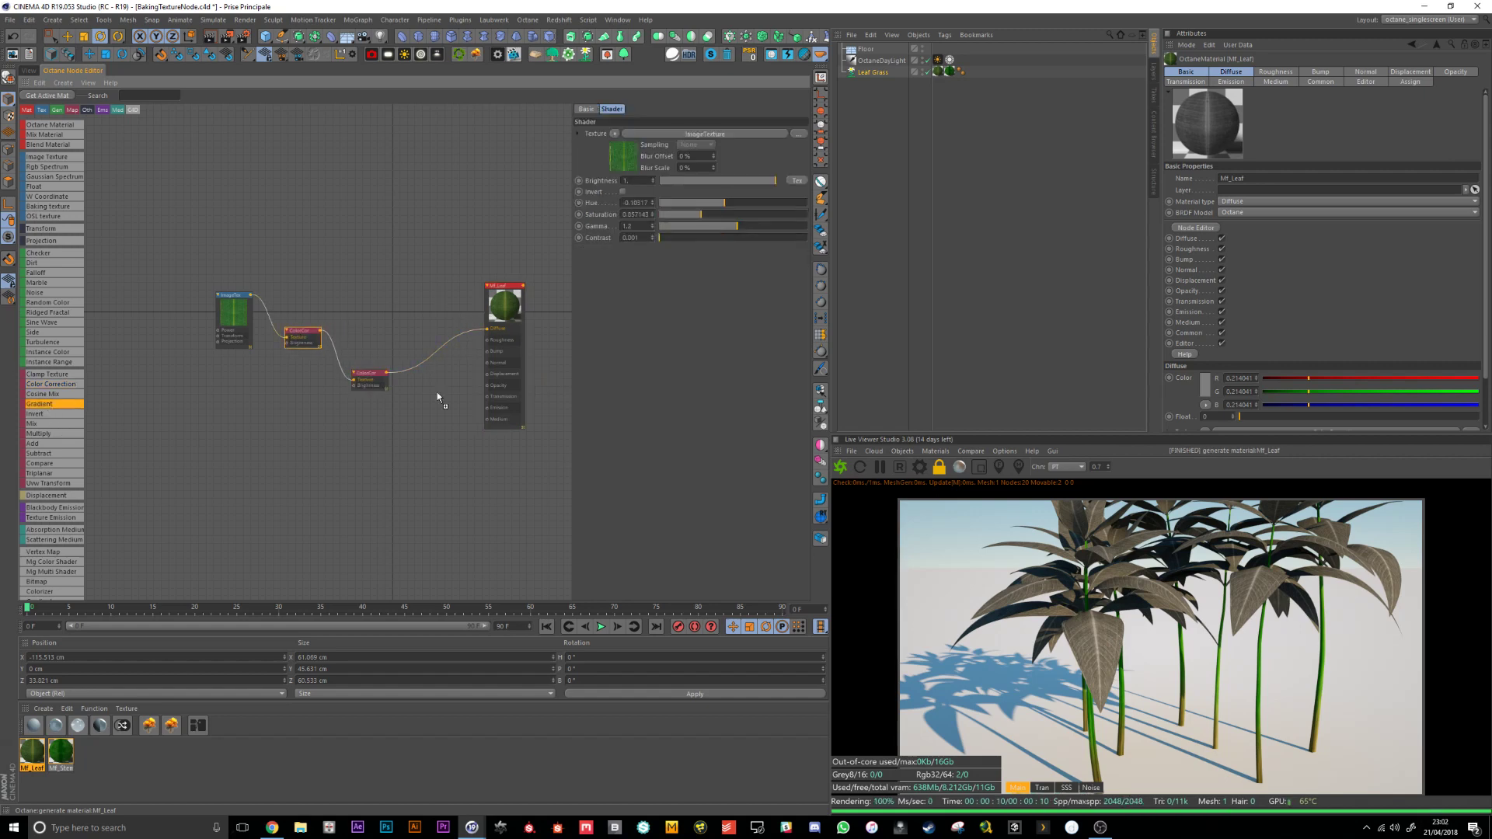
drag(437, 396, 430, 362)
Adjust the Gradient by moving its black and white knots inward and editing the dark knot's colour
drag(634, 237, 637, 236)
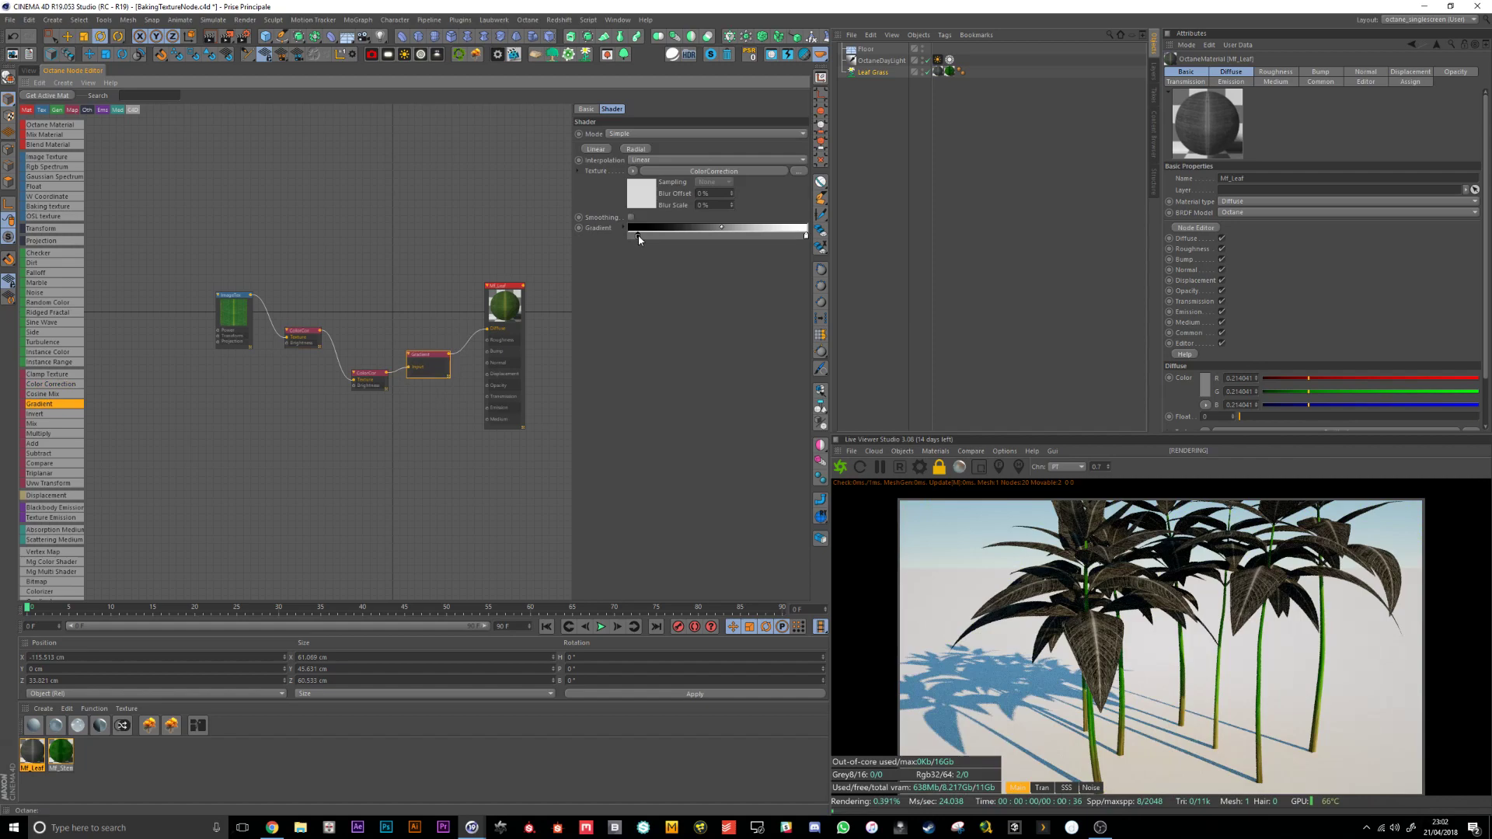
drag(805, 236, 785, 237)
double_click(637, 235)
drag(595, 261, 613, 265)
click(616, 280)
double_click(637, 237)
key(Return)
Connect the Gradient to the Bump channel and route the first Color Correction back into Diffuse
drag(498, 306, 509, 302)
click(441, 368)
drag(448, 357, 498, 348)
drag(251, 296, 499, 330)
mouse_move(321, 331)
mouse_down()
mouse_move(505, 315)
mouse_move(504, 330)
mouse_move(519, 287)
mouse_move(325, 304)
mouse_up()
click(436, 272)
Tidy the placement of the Gradient, Color Correction and MF_Leaf nodes in the graph
mouse_move(440, 368)
mouse_down()
mouse_move(374, 365)
mouse_move(446, 356)
mouse_up()
drag(518, 295, 517, 290)
drag(382, 366, 382, 349)
click(525, 380)
drag(525, 380, 523, 386)
scroll(516, 388, up, 4)
scroll(512, 376, down, 1)
middle_drag(509, 379, 466, 382)
click(280, 349)
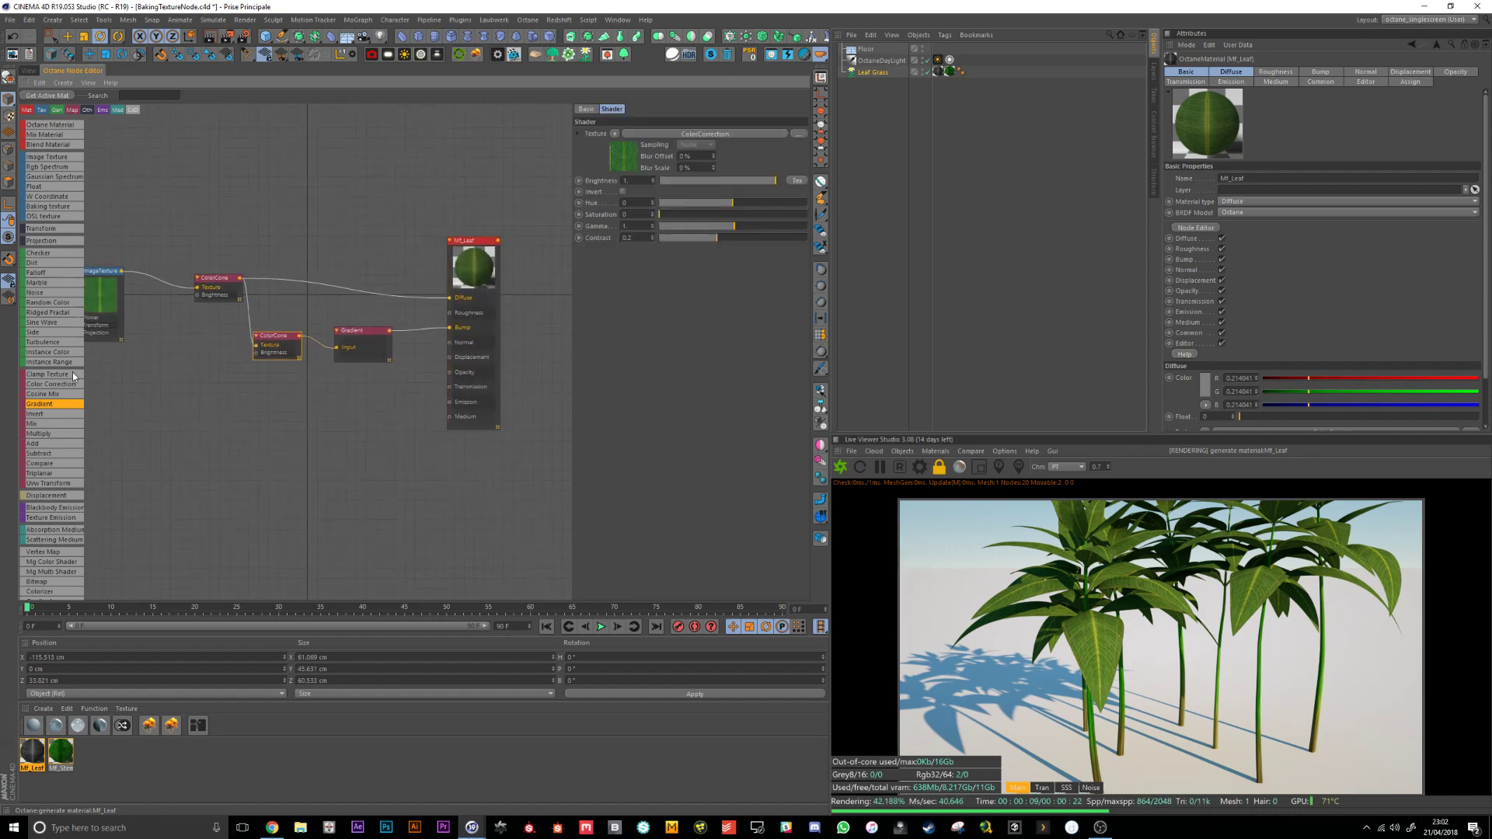
Add a third Color Correction, feed it from the first one and connect it to Transmission
drag(51, 383, 256, 405)
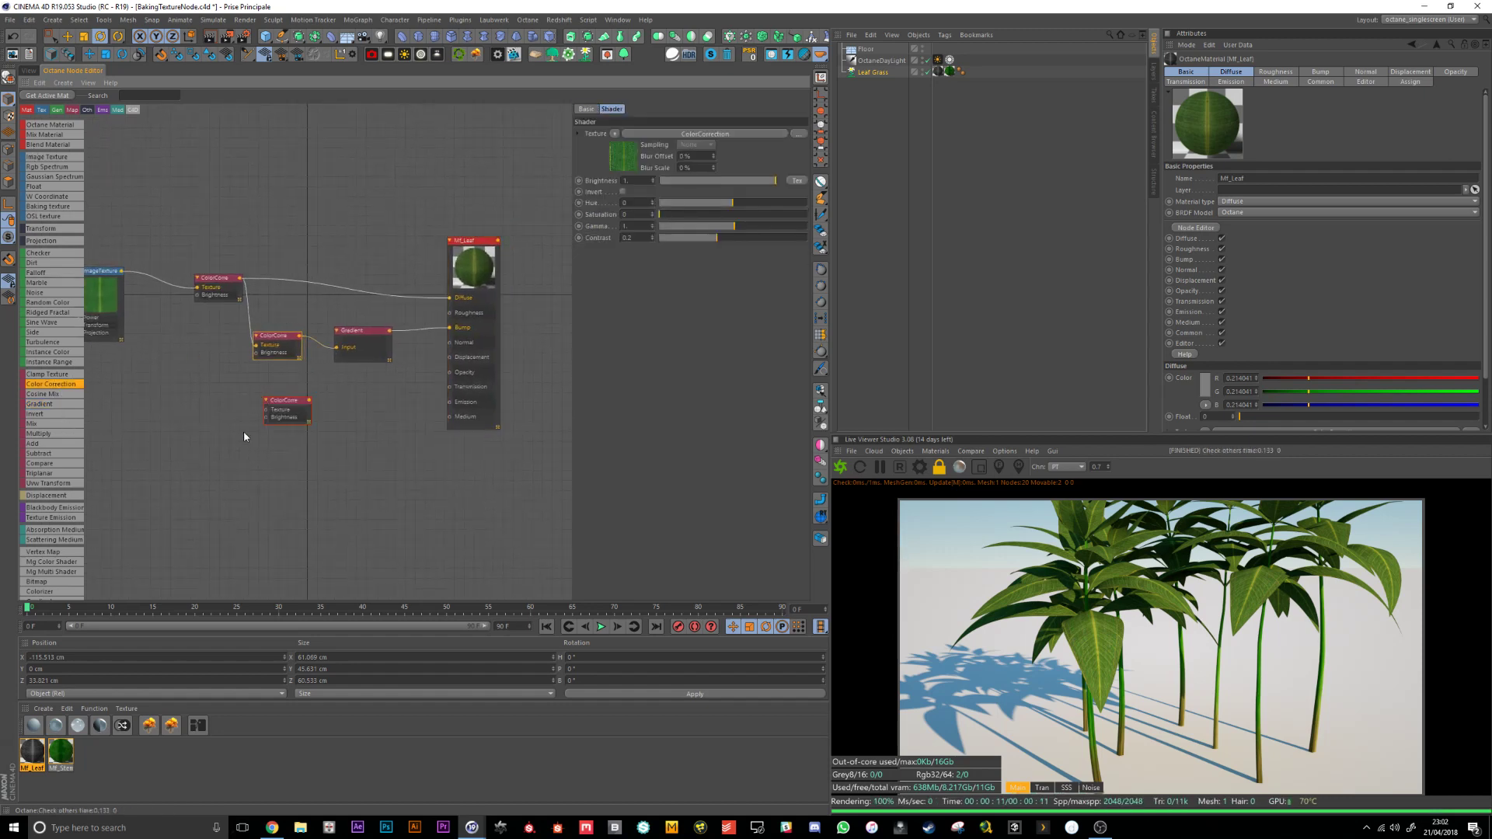
drag(266, 338, 273, 339)
drag(240, 285, 452, 387)
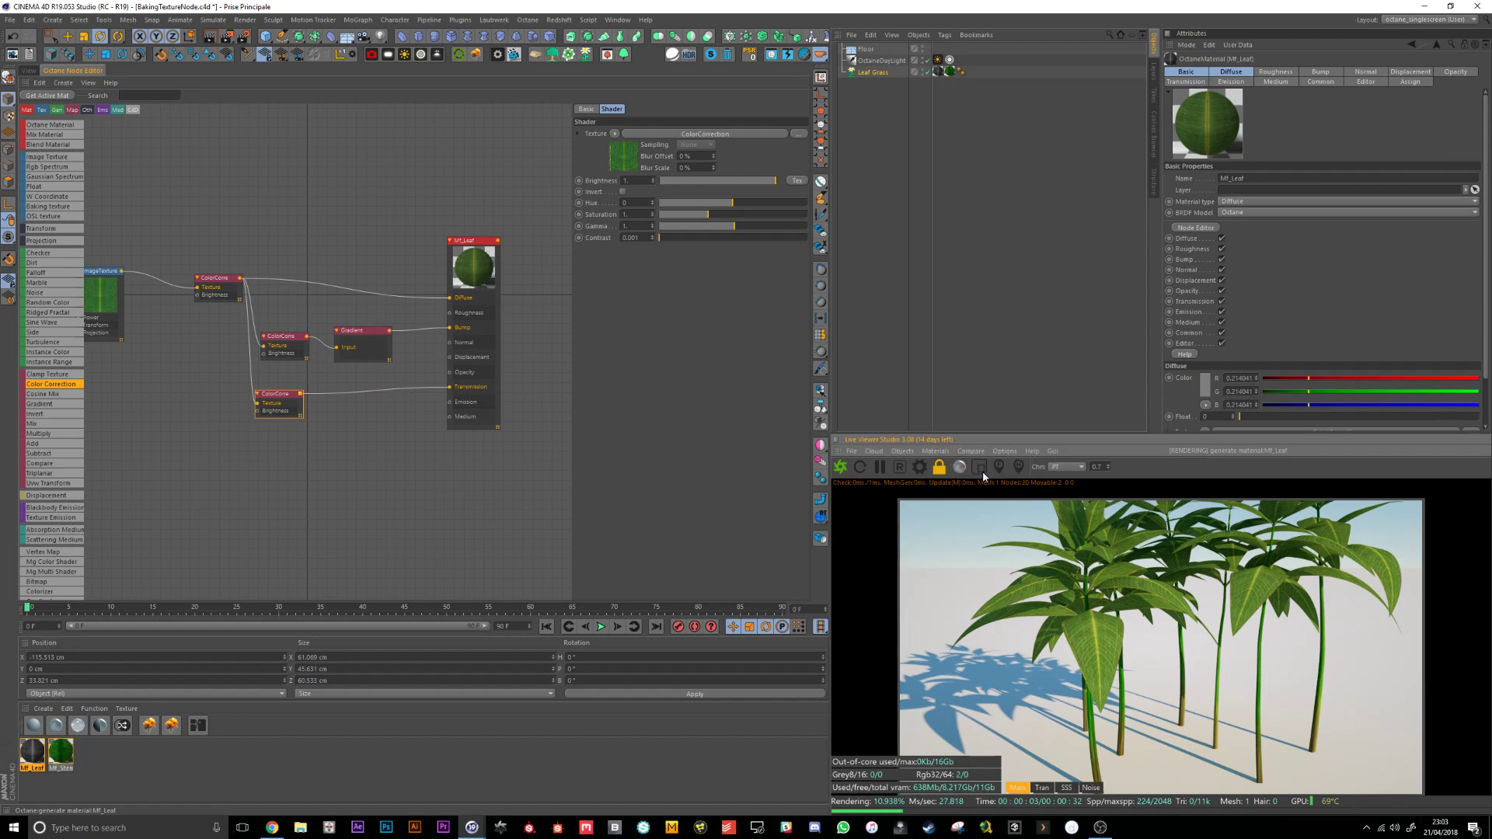
Compare the render with and without the transmission link using A/B comparison, restoring the link and ending the comparison
click(397, 389)
drag(1163, 595, 1140, 620)
drag(300, 394, 451, 386)
click(933, 451)
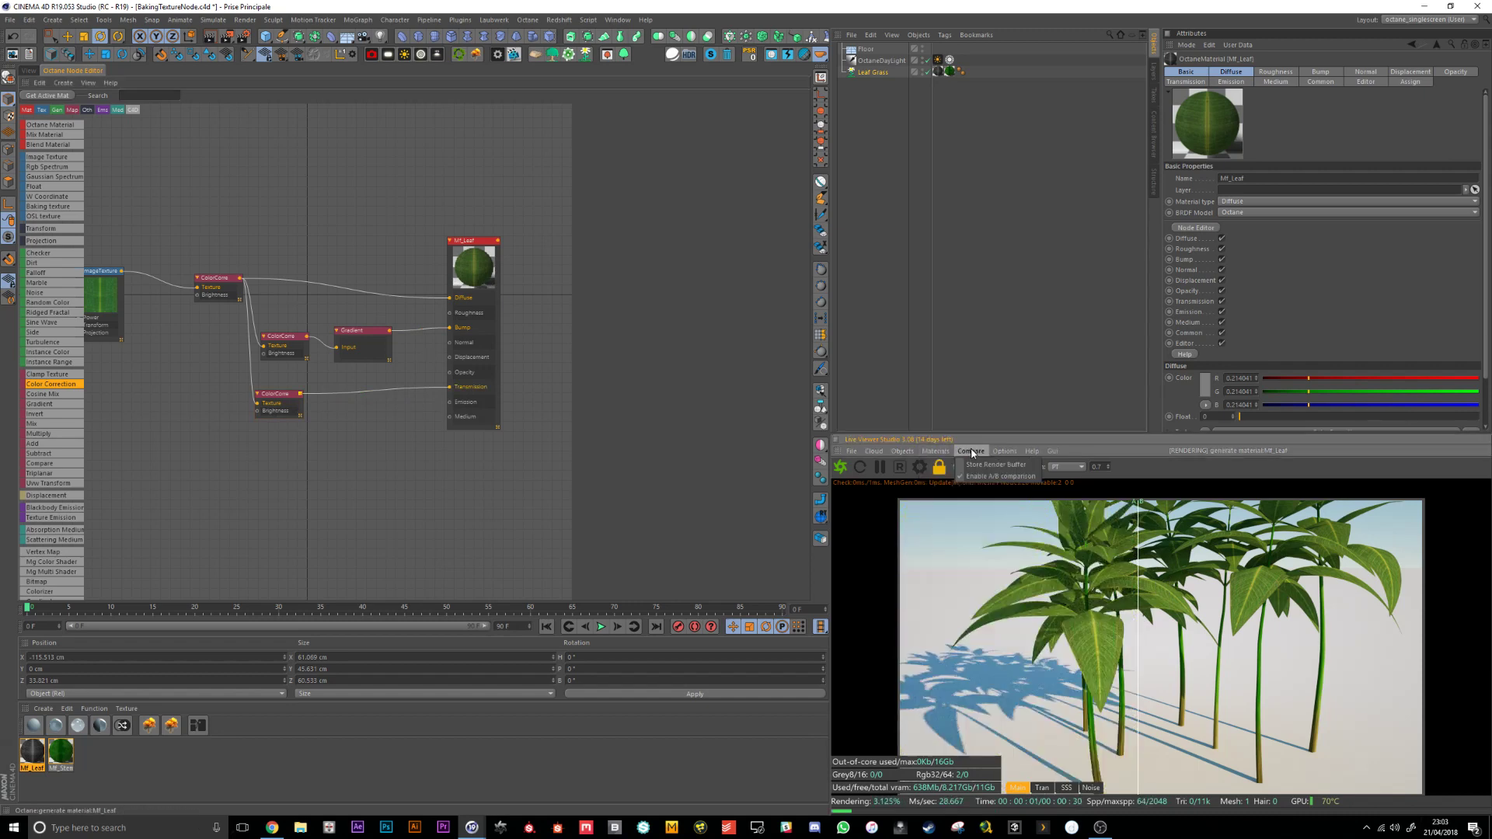
click(979, 476)
View the plants from a low angle to judge the light passing through the leaves
click(29, 70)
alt+drag(579, 307, 566, 278)
alt+middle_drag(567, 277, 495, 339)
scroll(494, 340, up, 3)
alt+drag(494, 340, 446, 315)
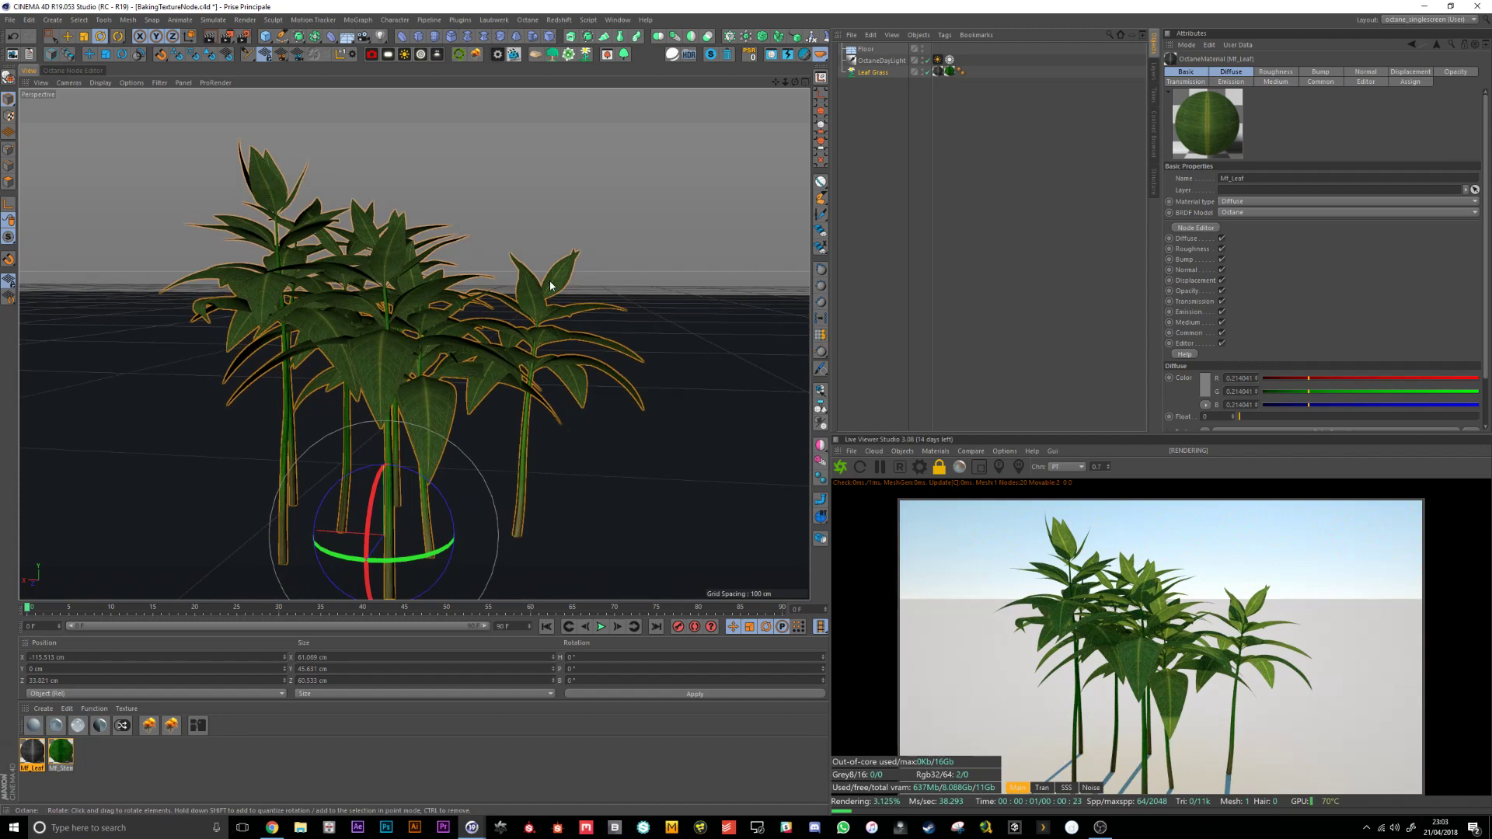
Set the gamma of the Color Correction feeding Transmission to 0.9
click(77, 70)
drag(280, 409, 292, 414)
drag(733, 226, 717, 228)
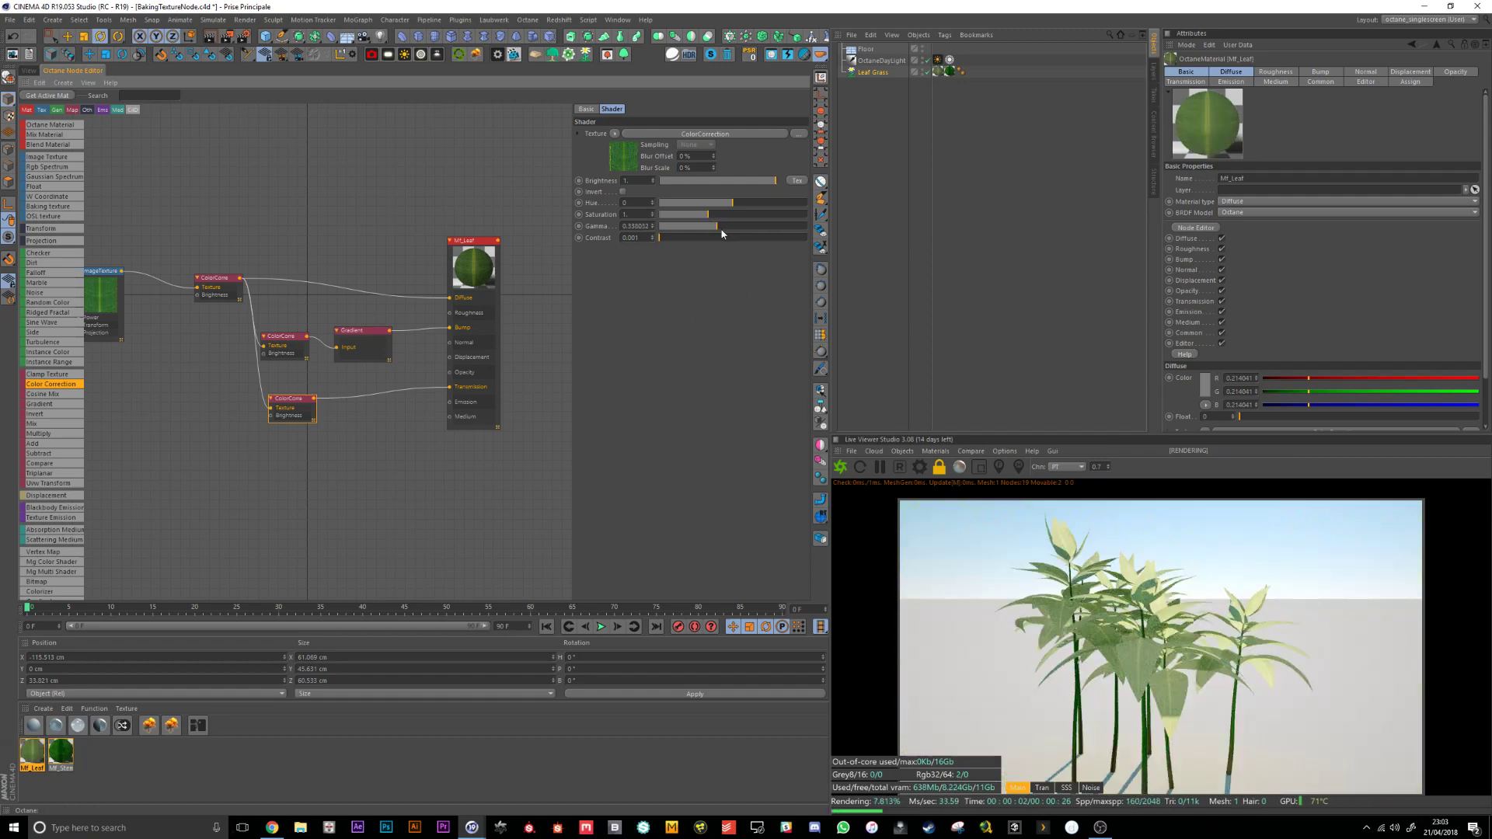
drag(625, 226, 674, 227)
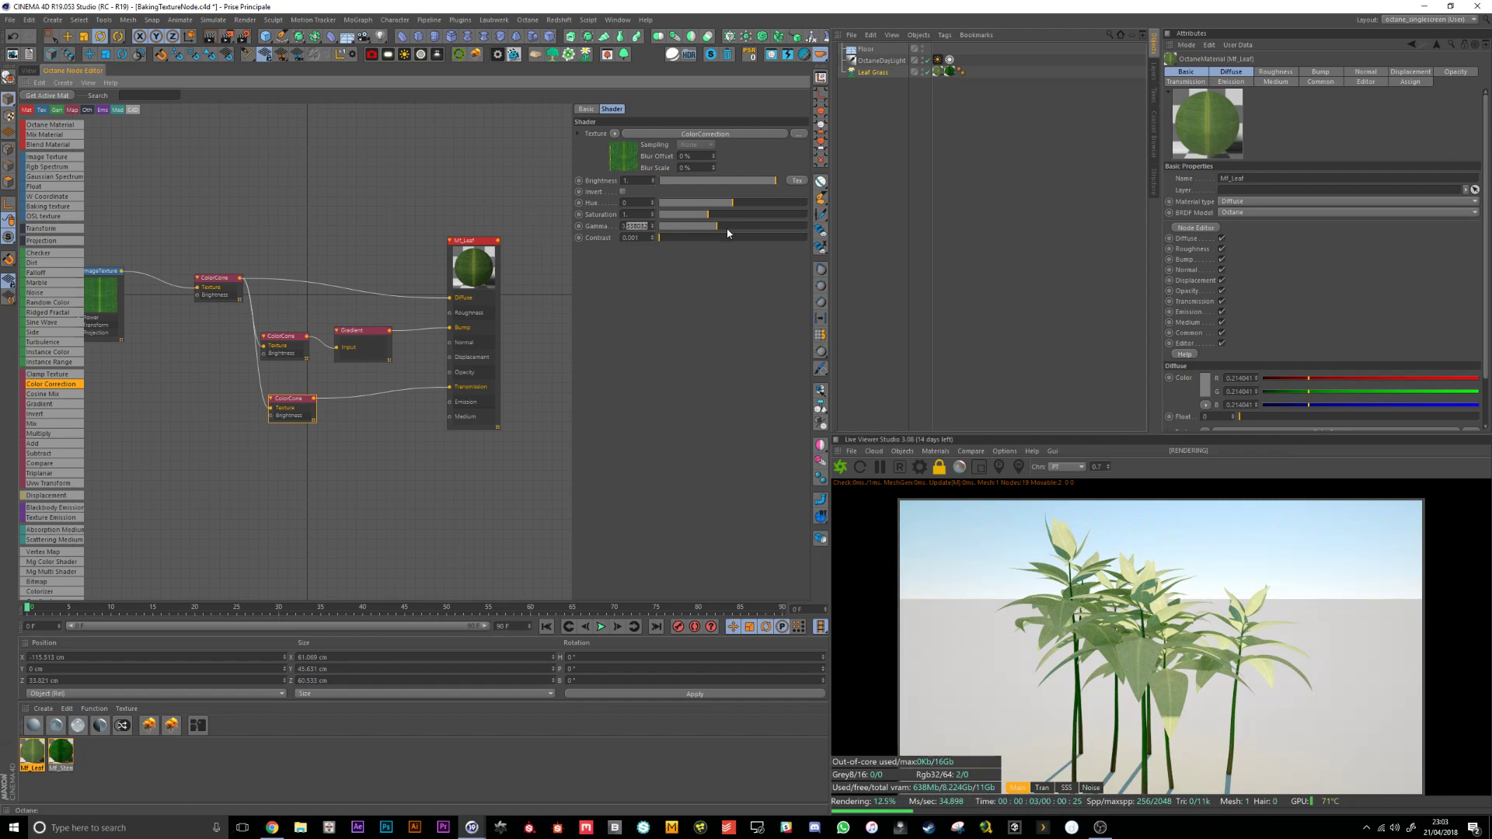
text(0.9)
key(Return)
Insert a Multiply node before Transmission that combines the third Color Correction with a new Float texture
drag(497, 427, 532, 428)
drag(470, 300, 466, 288)
drag(528, 418, 502, 427)
drag(49, 434, 384, 409)
drag(56, 188, 227, 418)
mouse_move(270, 463)
mouse_down()
mouse_move(366, 432)
mouse_move(293, 453)
mouse_up()
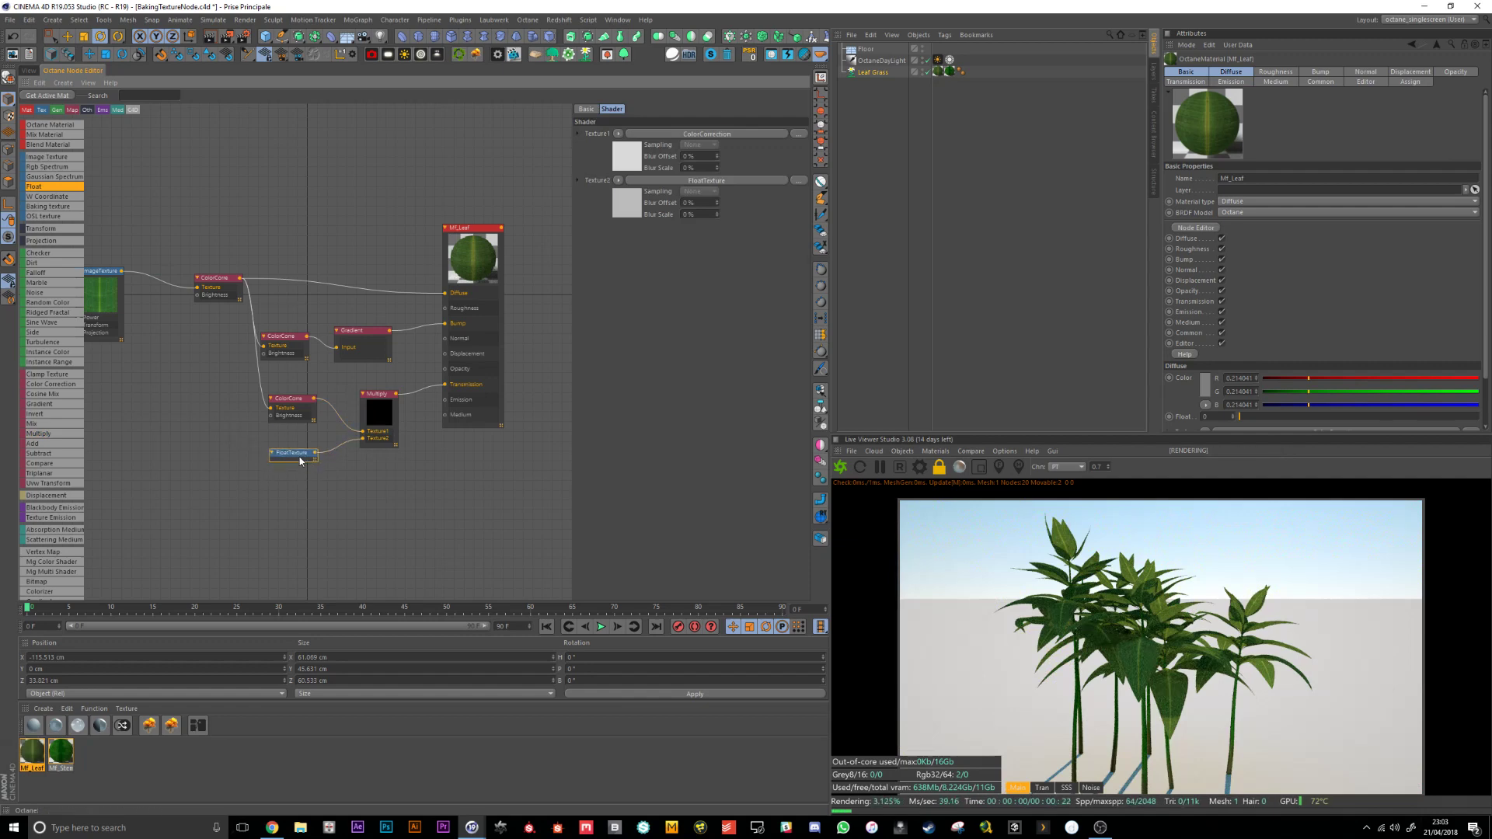
click(477, 508)
Try a value of 2 for the Float texture feeding the Multiply node
click(313, 451)
click(436, 187)
click(305, 453)
text(2)
key(Return)
click(380, 428)
Set the Float texture feeding the Multiply node to 0.75
click(292, 453)
text(0.75)
key(Return)
Set the transmission Color Correction's gamma to 1.1 and preview the transmission pass before returning to the main pass
click(299, 411)
click(739, 226)
double_click(636, 226)
text(1.1)
key(Return)
click(1043, 787)
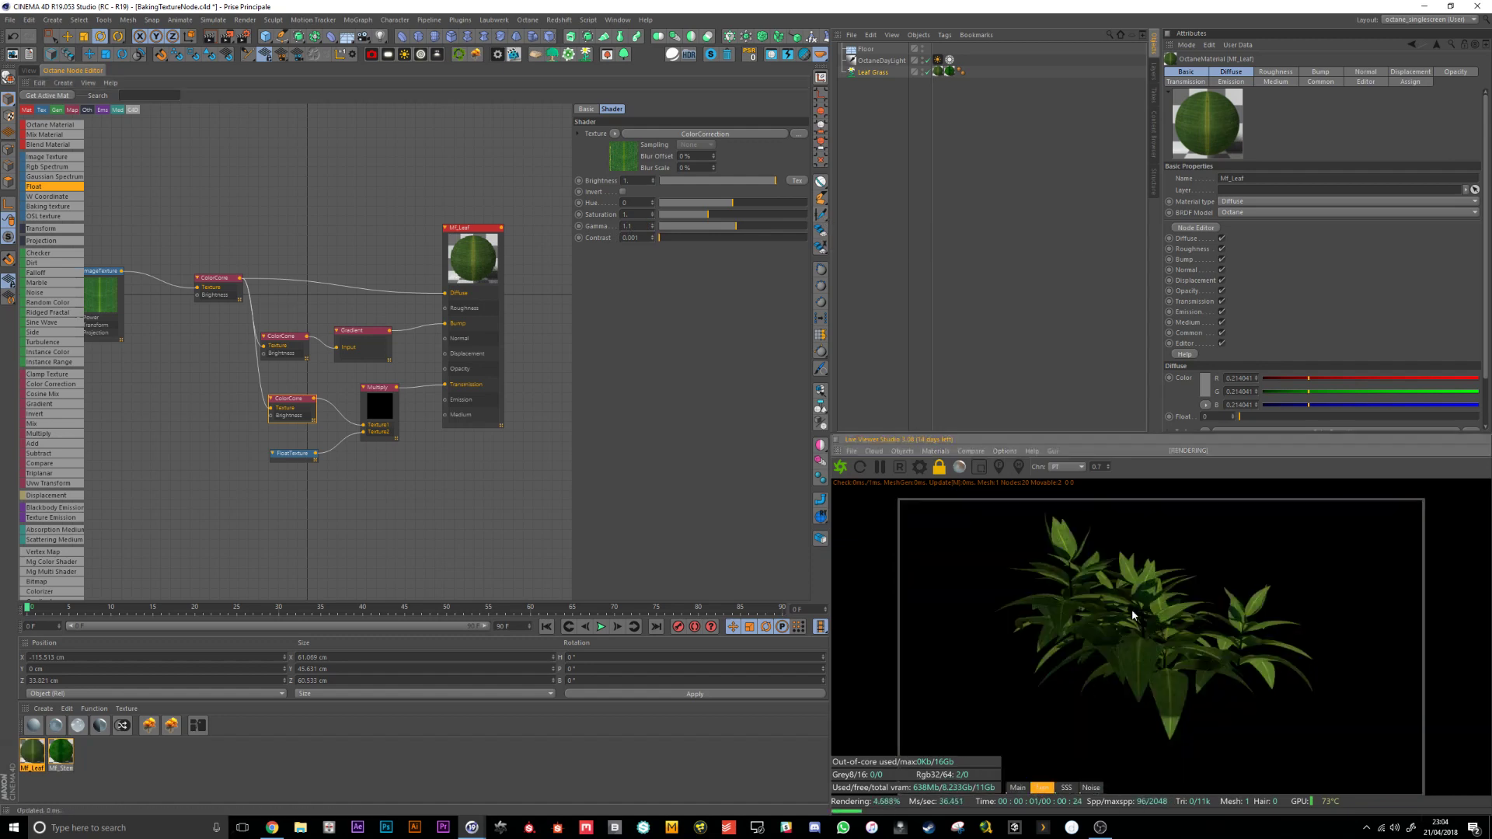
click(1017, 787)
Tidy the node layout and connect a Scattering Medium node to the leaf material's Medium input
mouse_move(477, 342)
mouse_down()
mouse_move(496, 344)
mouse_move(496, 324)
mouse_up()
drag(381, 395, 384, 400)
drag(485, 344, 483, 335)
click(771, 120)
click(717, 223)
drag(373, 536, 376, 501)
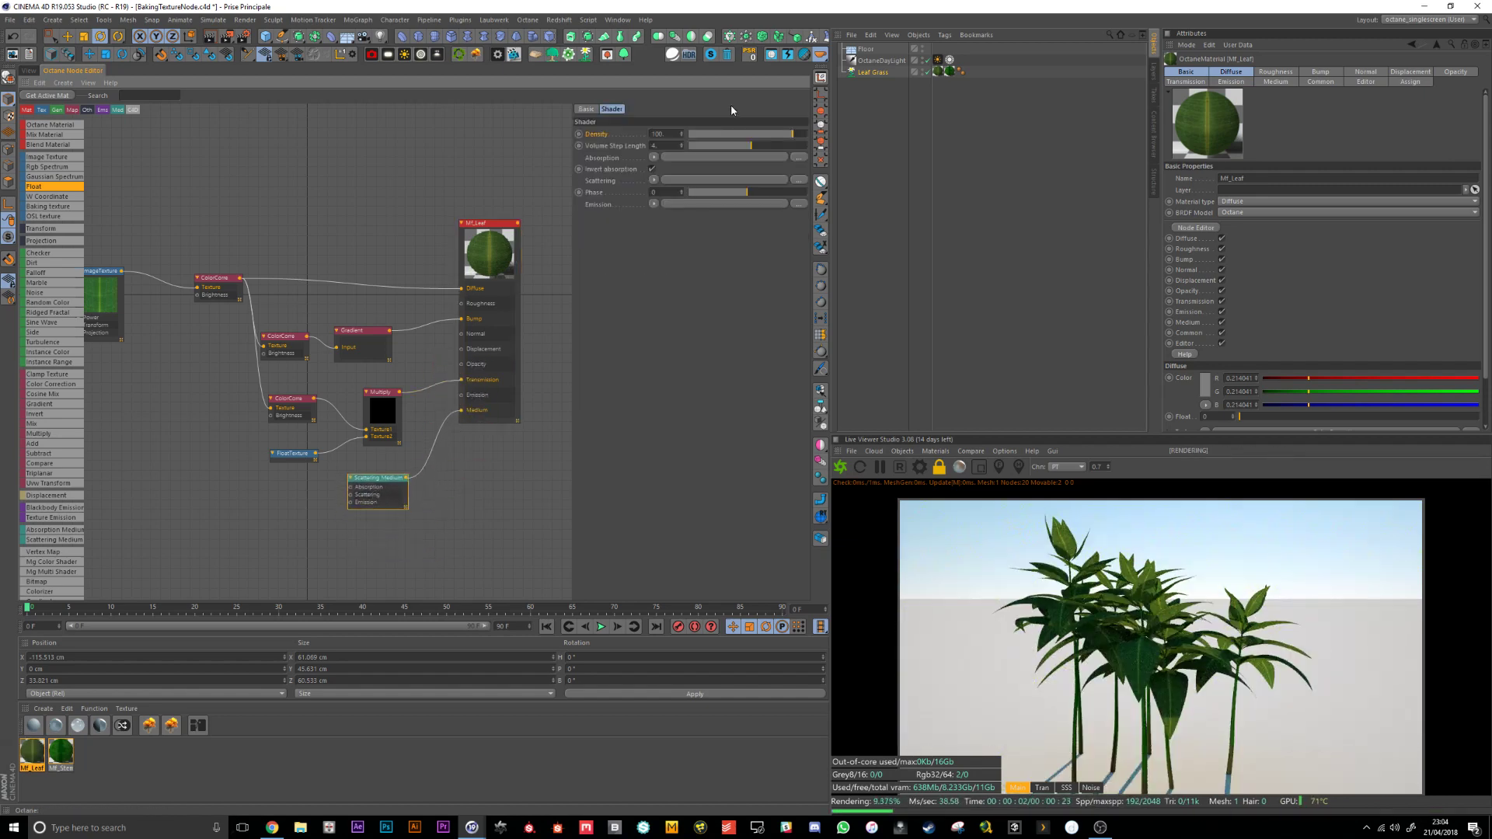
Add two RGB Spectrum nodes and connect them to the Scattering Medium's Absorption and Scattering inputs
scroll(378, 497, up, 2)
drag(56, 167, 252, 478)
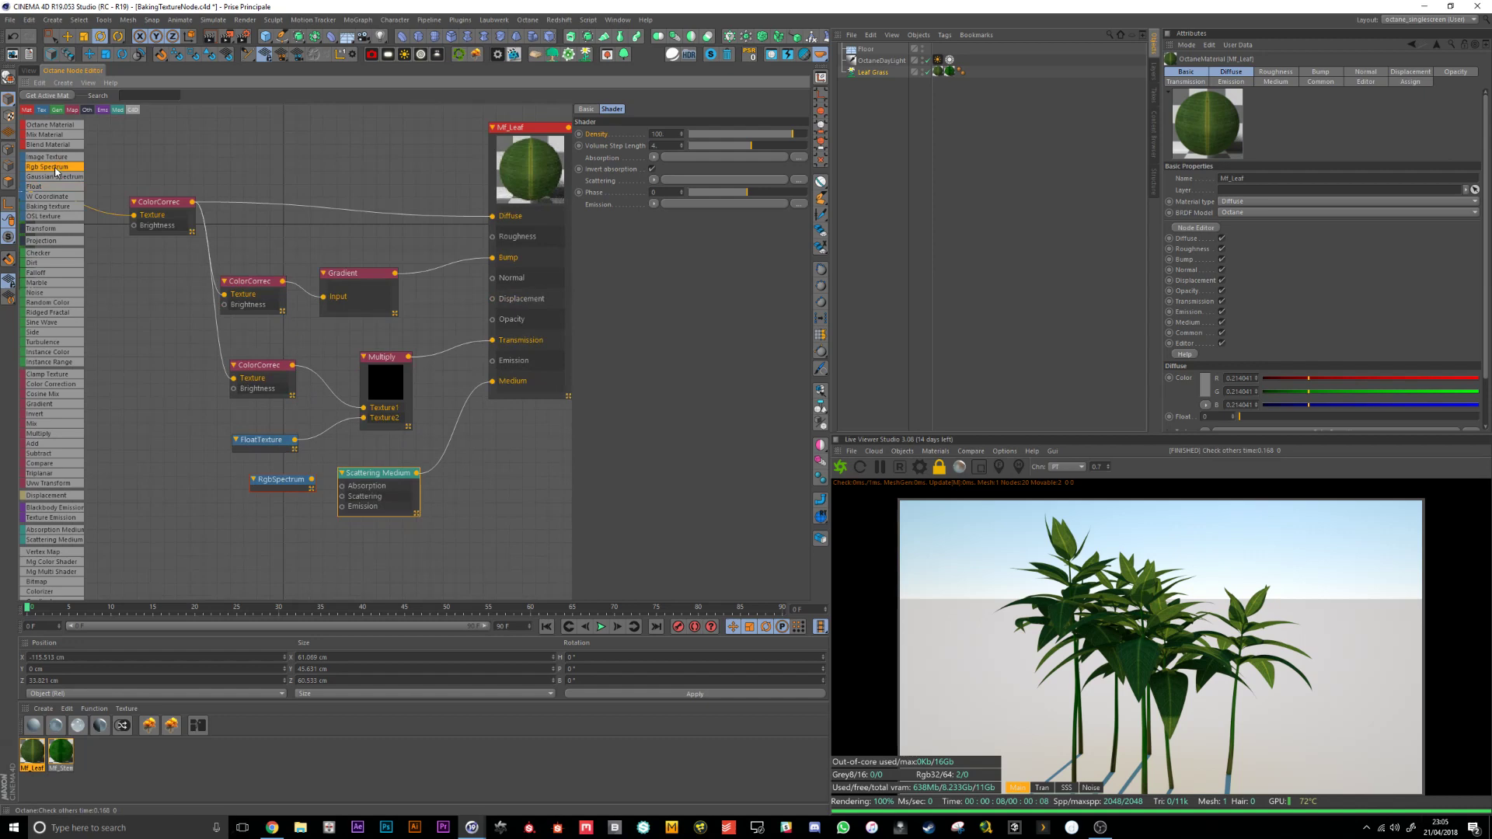
drag(55, 169, 342, 496)
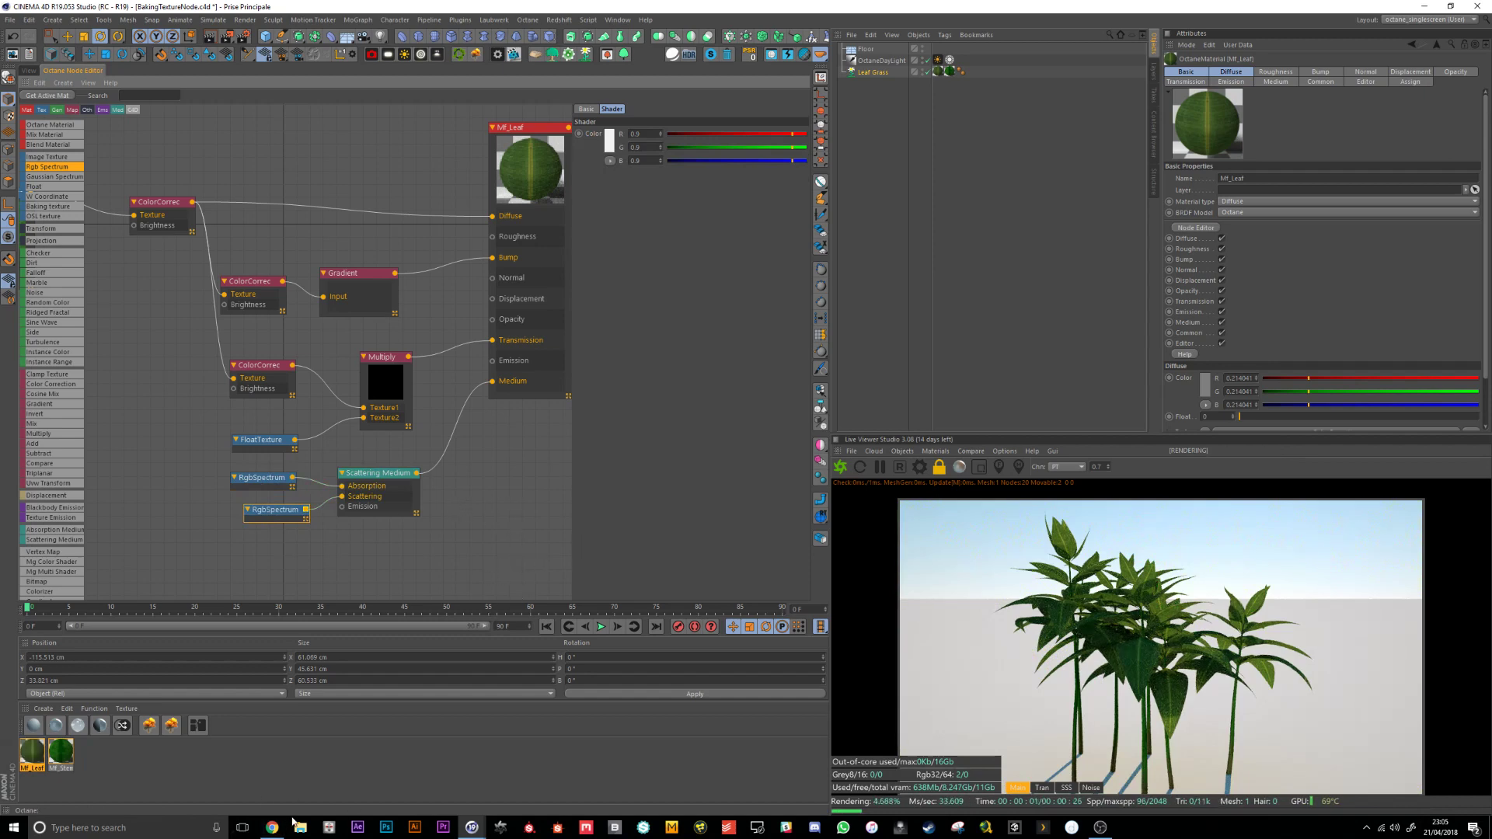
Switch to Chrome and study the backlit leaf photo in the "leaf subsurface scattering" image results, returning to Cinema 4D
click(272, 828)
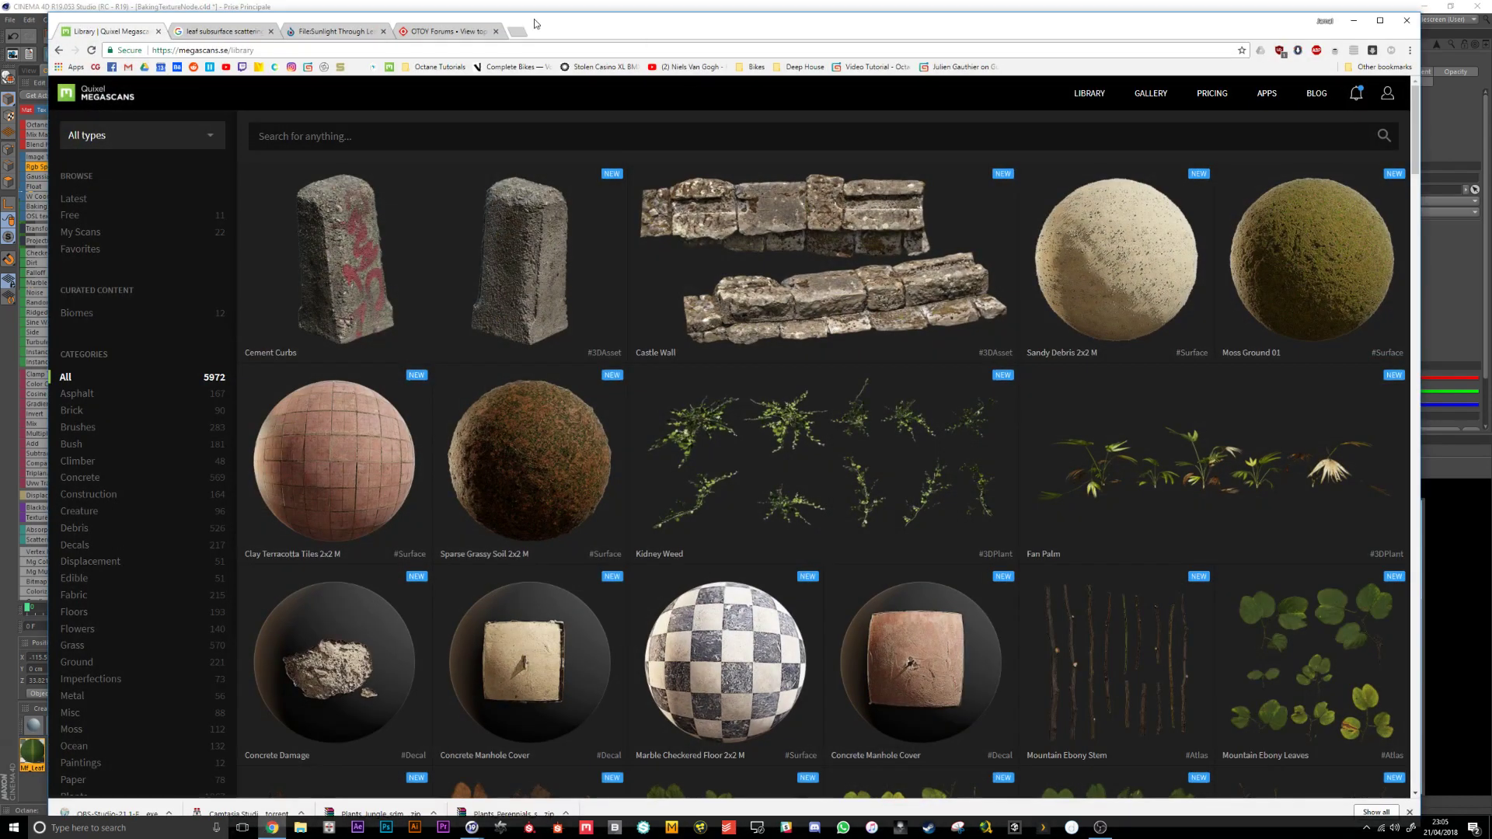
click(210, 32)
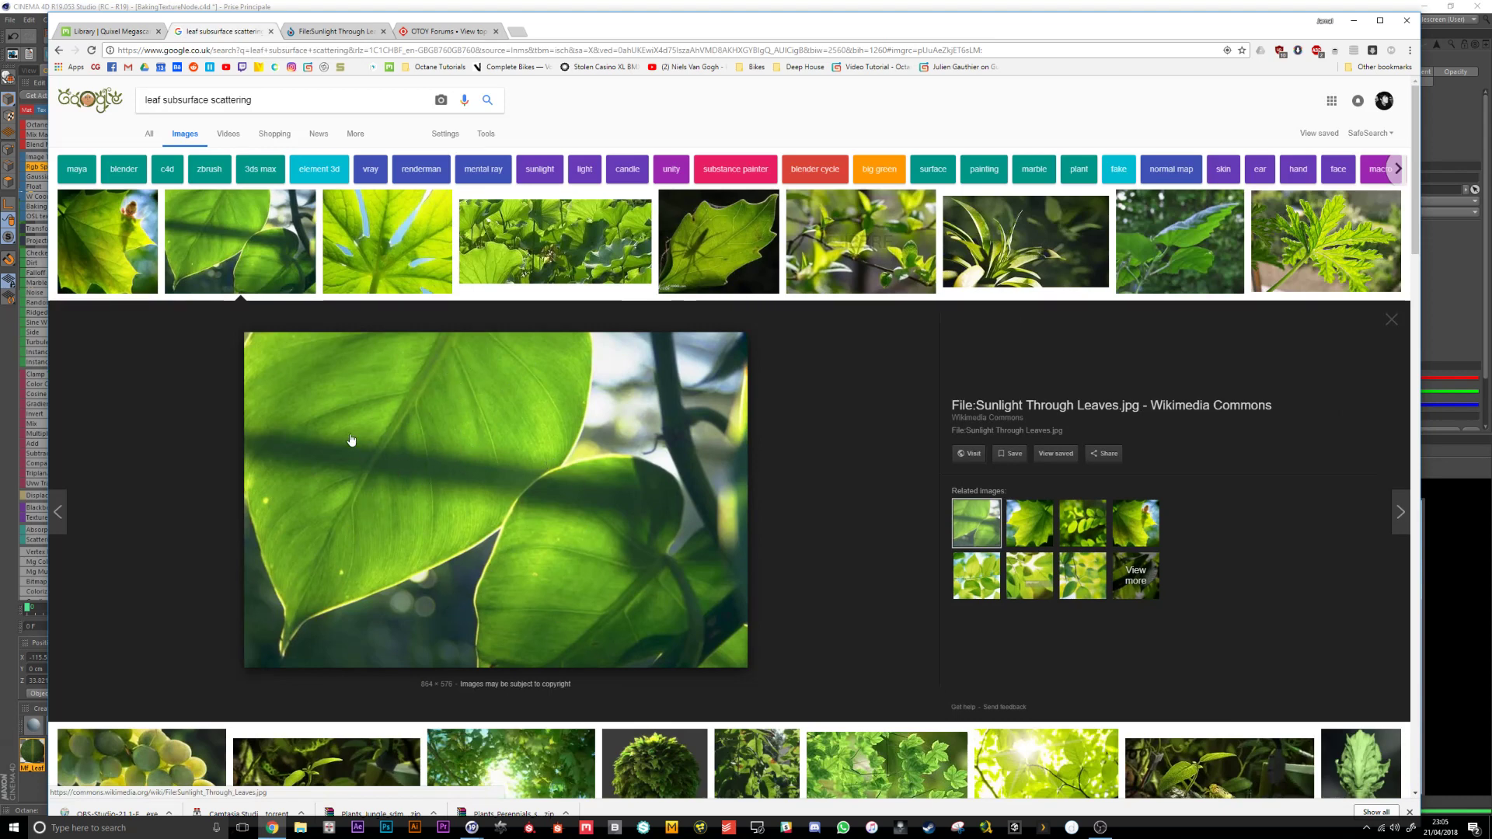
click(1352, 21)
Set the absorption RGB Spectrum to a light green and the scattering RGB Spectrum to a yellow-green
click(609, 140)
drag(570, 136, 655, 151)
click(590, 179)
click(277, 519)
click(609, 142)
drag(577, 140, 588, 141)
click(676, 152)
click(588, 141)
drag(590, 141, 588, 141)
click(588, 184)
click(354, 497)
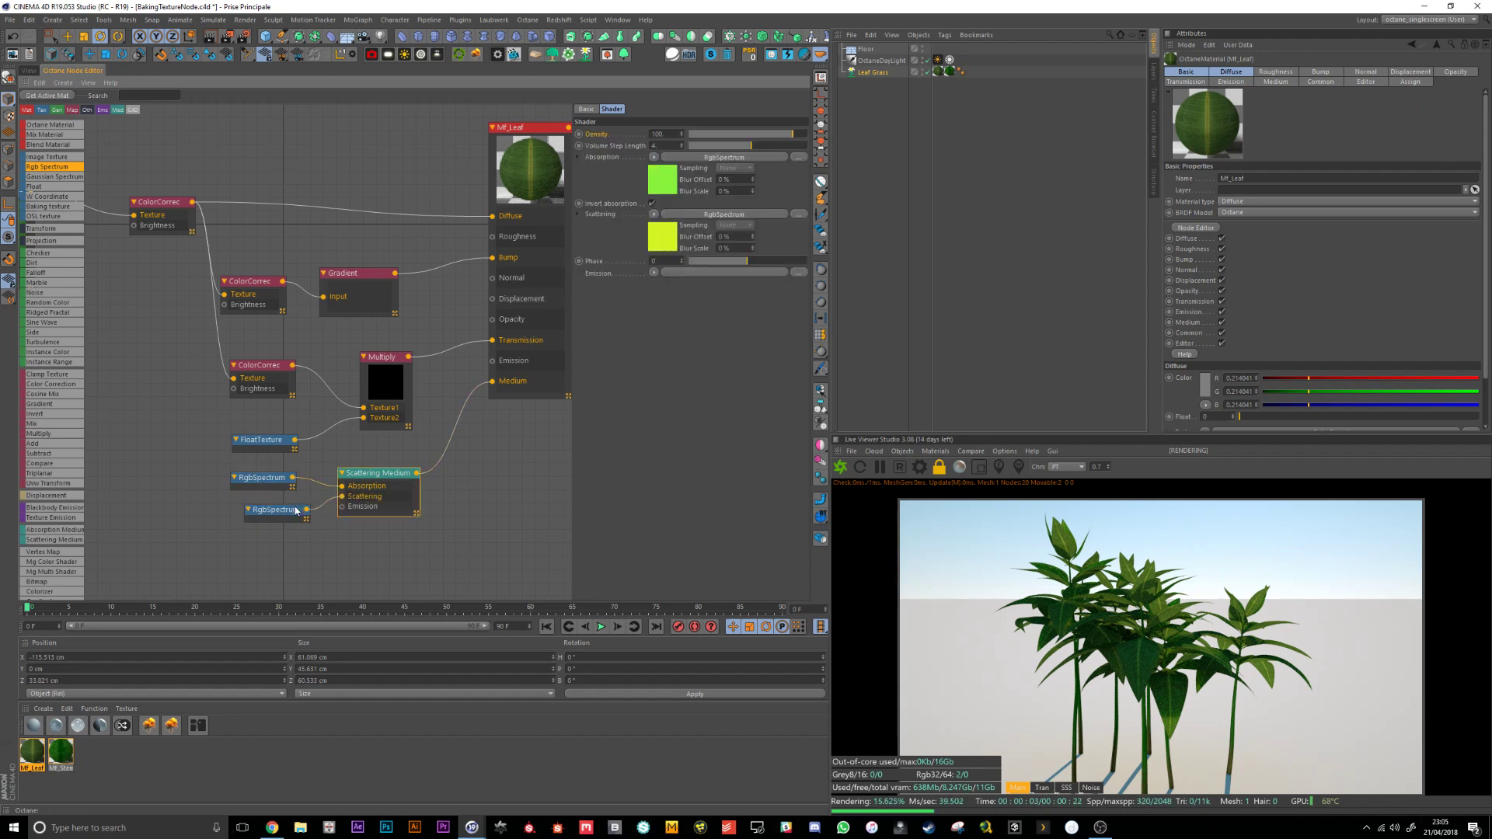
Make the scattering RGB Spectrum's colour a more saturated yellow-green
click(296, 510)
click(610, 144)
drag(683, 151, 697, 150)
click(590, 180)
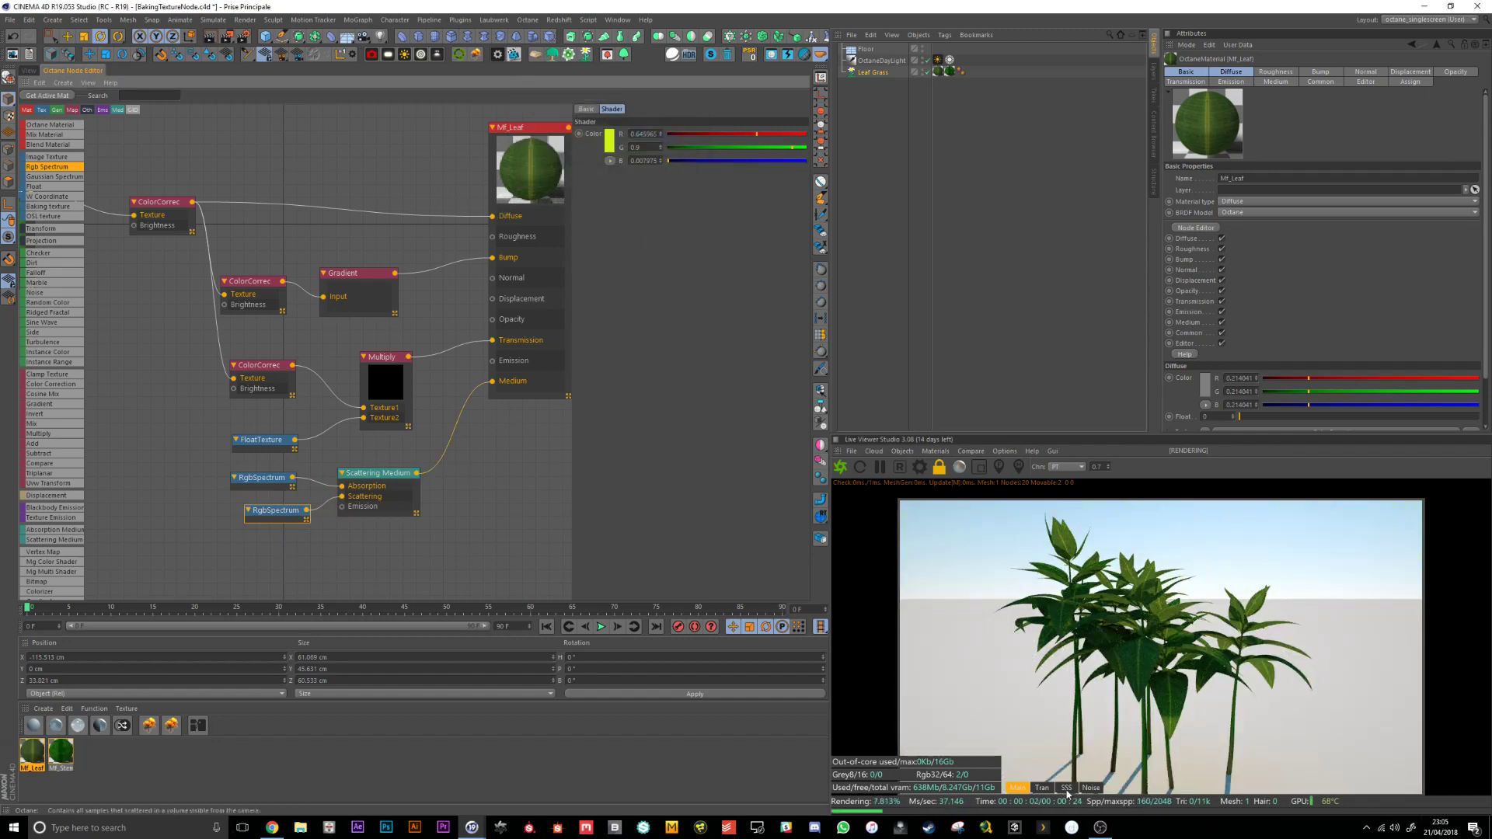
click(918, 466)
drag(295, 13, 401, 92)
click(566, 89)
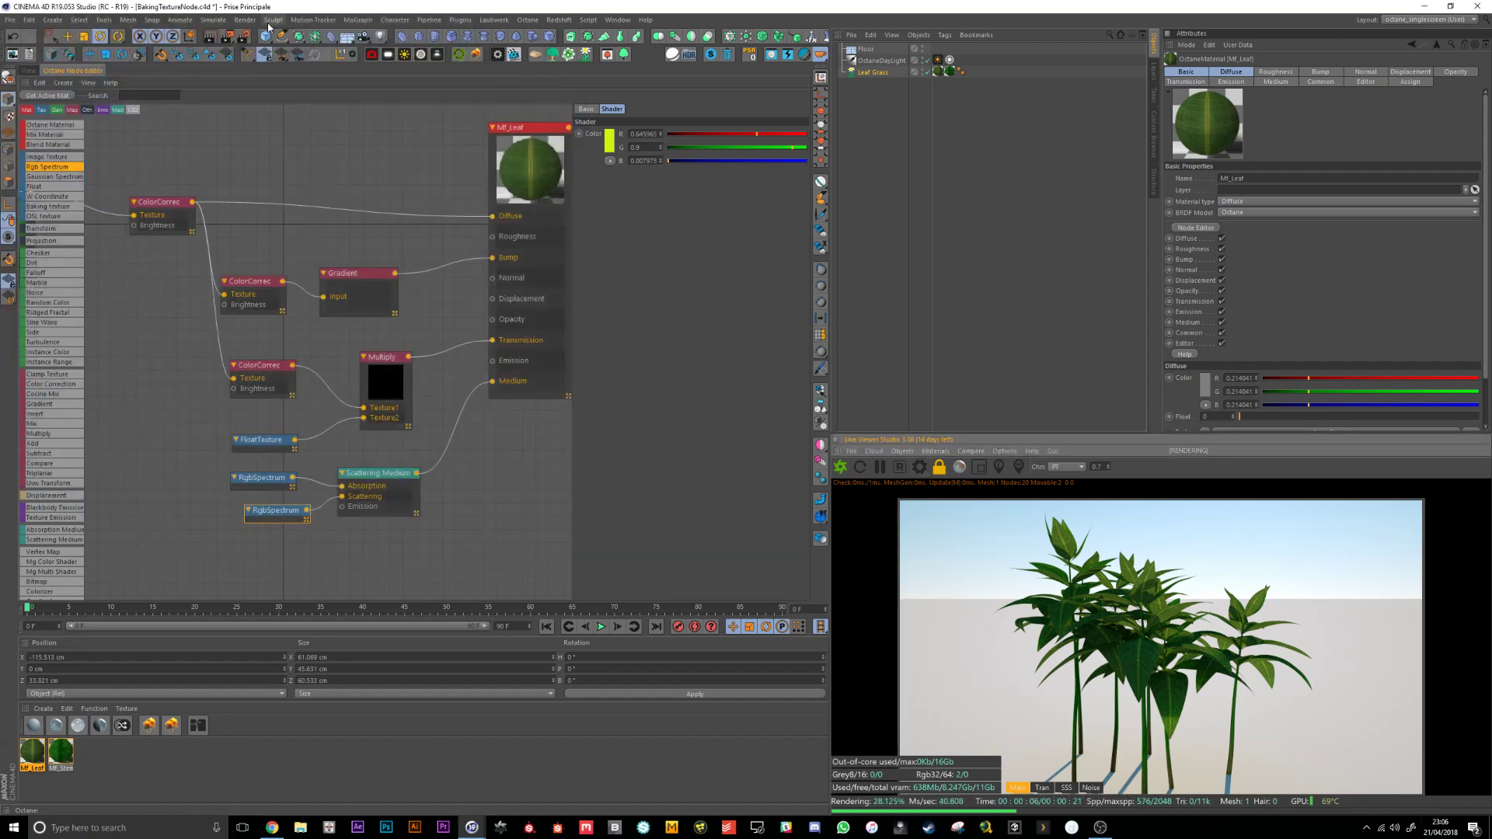
Check the Transmission and SSS render passes in the Octane render settings, and preview the SSS pass in the live render
click(244, 36)
drag(210, 113, 206, 99)
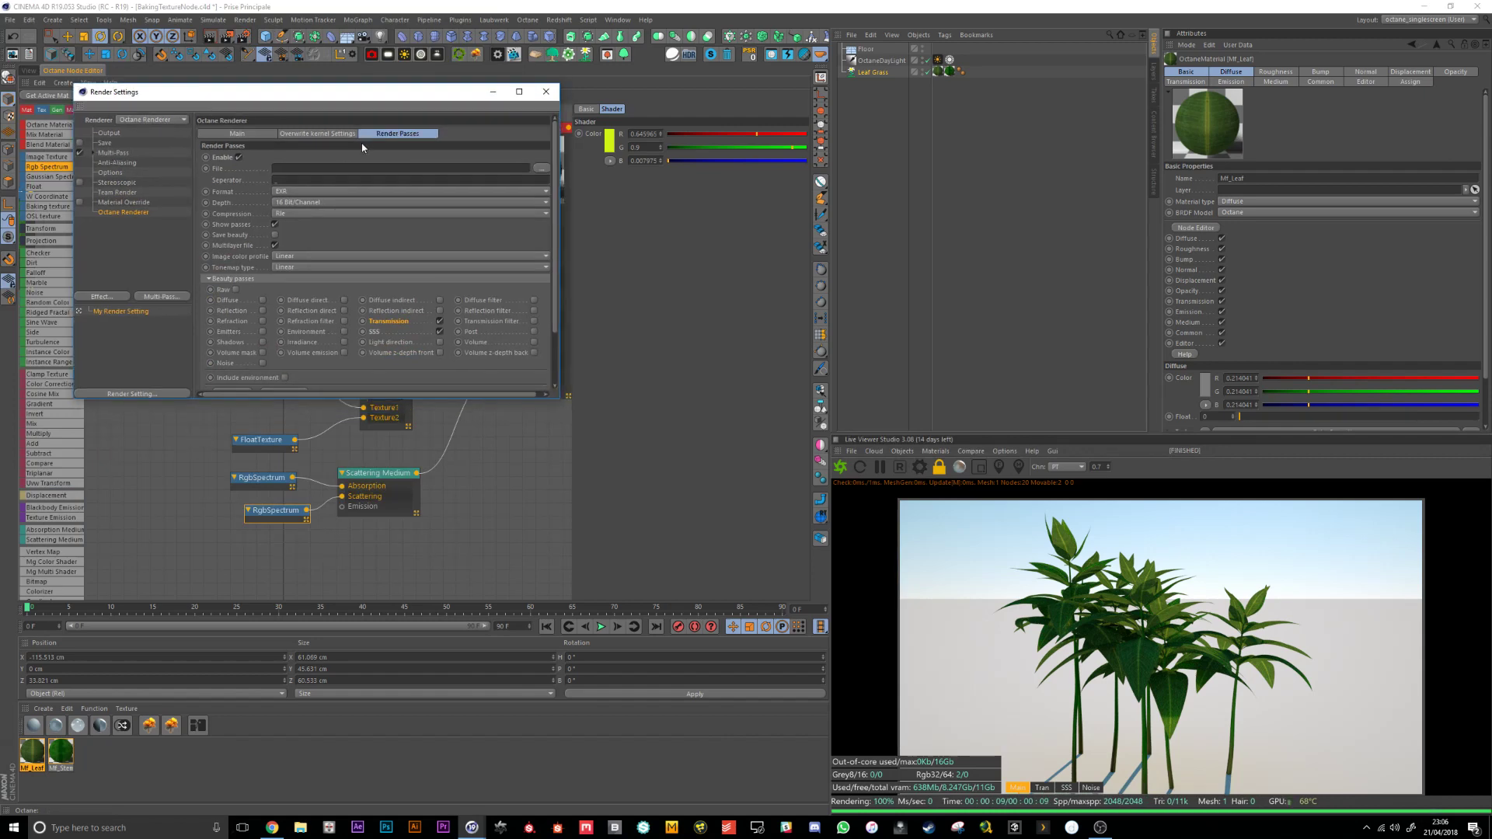
click(384, 329)
click(371, 320)
click(545, 91)
click(1066, 787)
Compare the leaf colours with the subsurface scattering reference photo in Chrome and return to the node editor
click(272, 827)
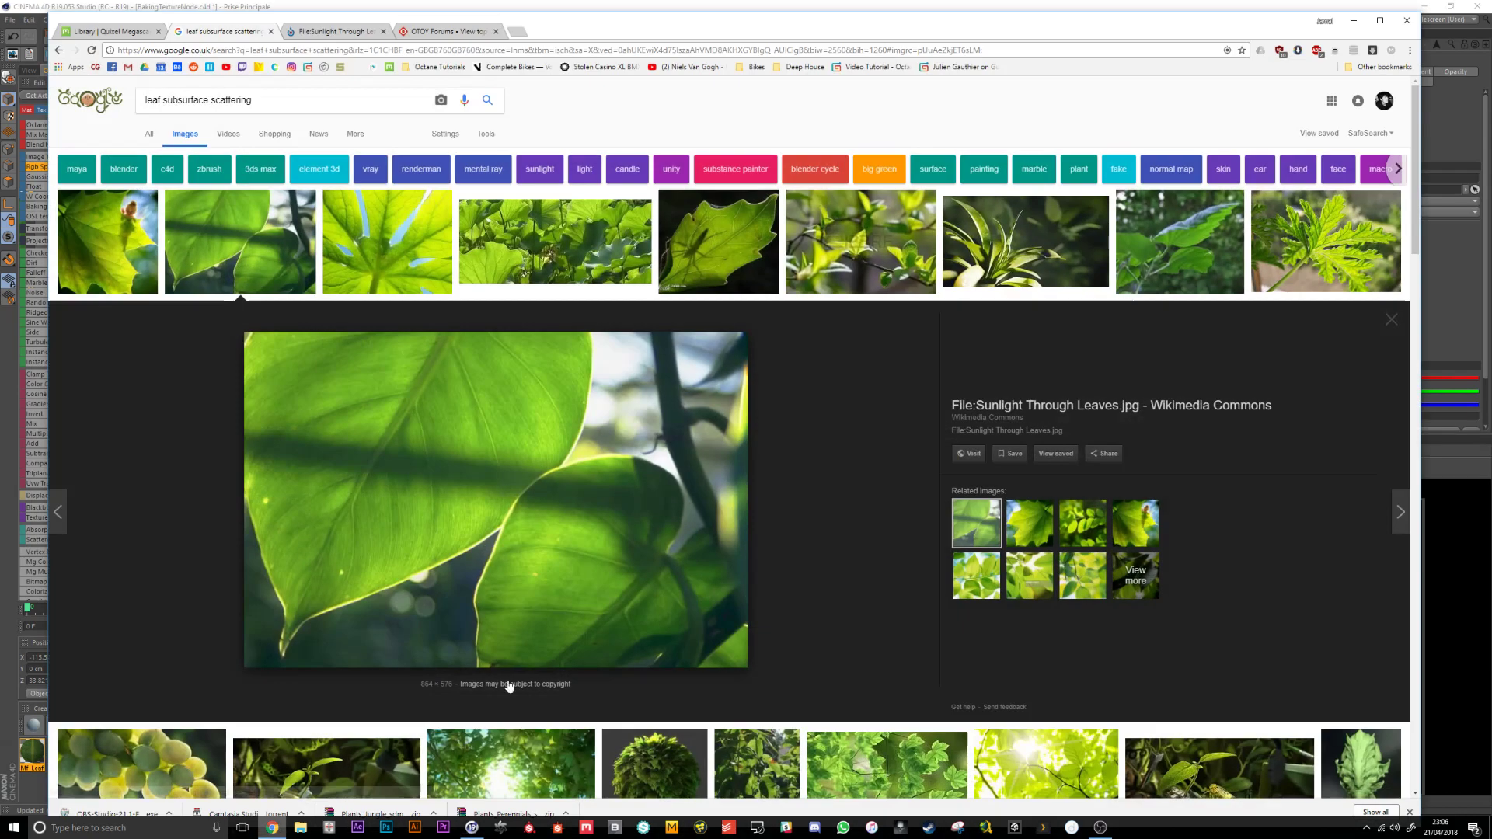
click(1380, 20)
drag(618, 122, 718, 76)
click(999, 306)
Adjust the colour of the absorption RGB Spectrum node while previewing the SSS pass
click(254, 478)
click(282, 513)
click(455, 330)
click(268, 487)
click(598, 136)
click(588, 179)
Shift the scattering RGB Spectrum's colour to yellow and fine-tune the absorption colour to a yellow-green
click(277, 514)
click(609, 141)
click(603, 139)
click(591, 181)
click(610, 144)
drag(602, 129, 588, 129)
click(590, 171)
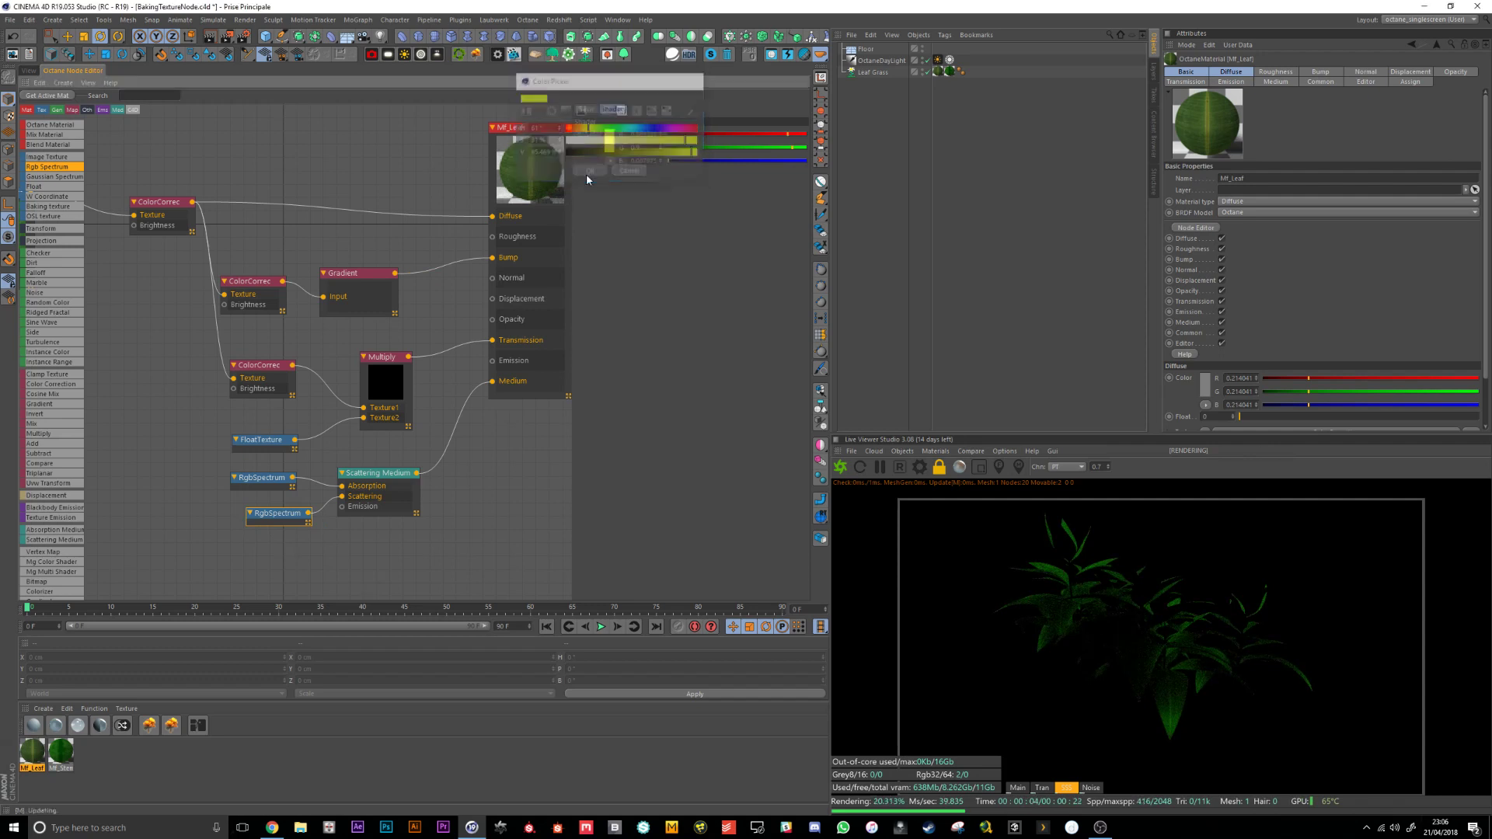
click(609, 142)
drag(594, 142, 585, 142)
click(587, 182)
mouse_move(791, 134)
mouse_down()
mouse_move(765, 138)
mouse_move(786, 153)
mouse_up()
drag(765, 135, 794, 151)
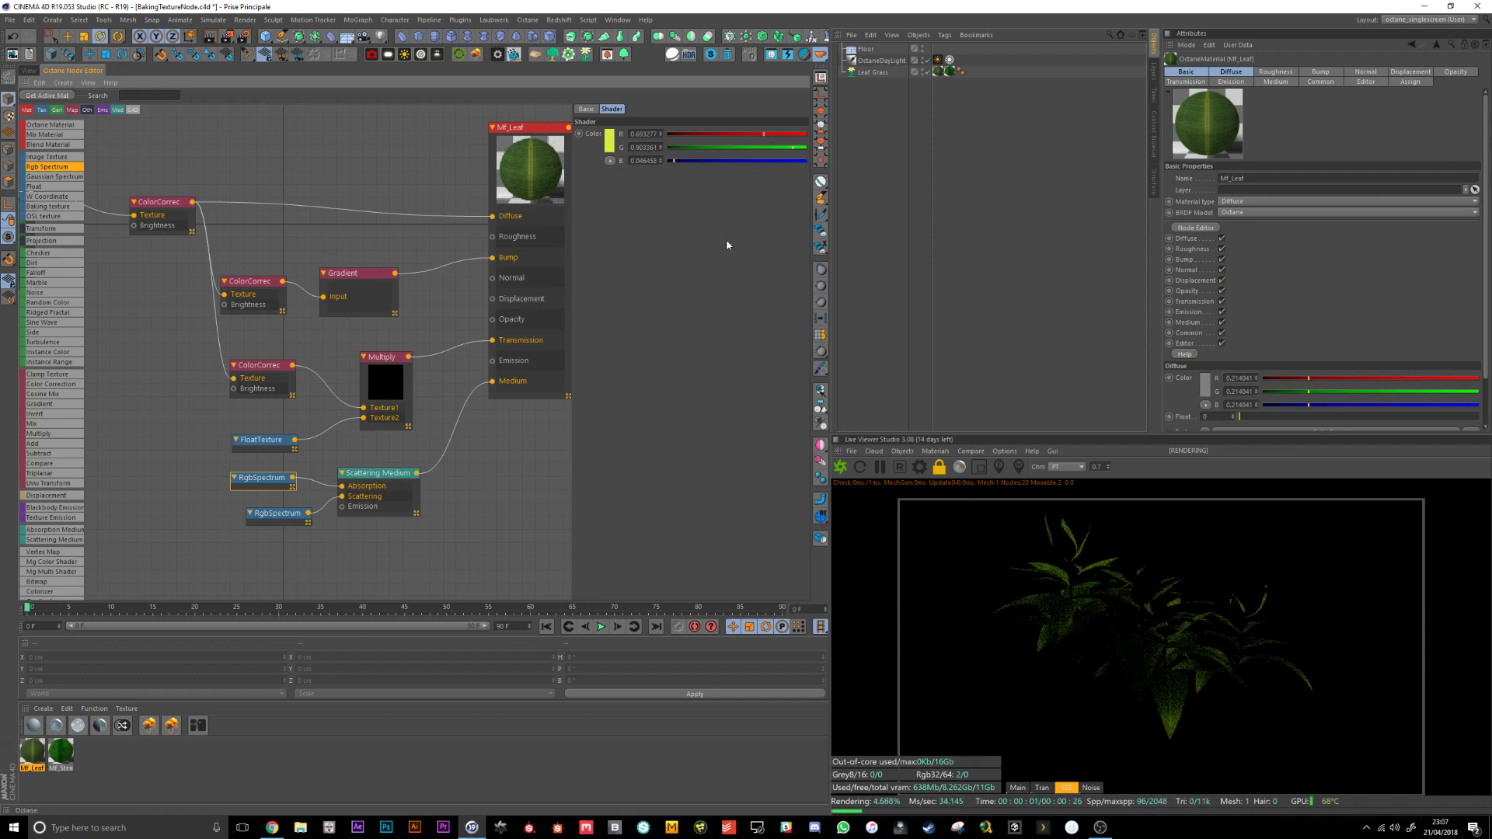
Try densities of 50 and 30 on the Scattering Medium node
drag(378, 496, 398, 484)
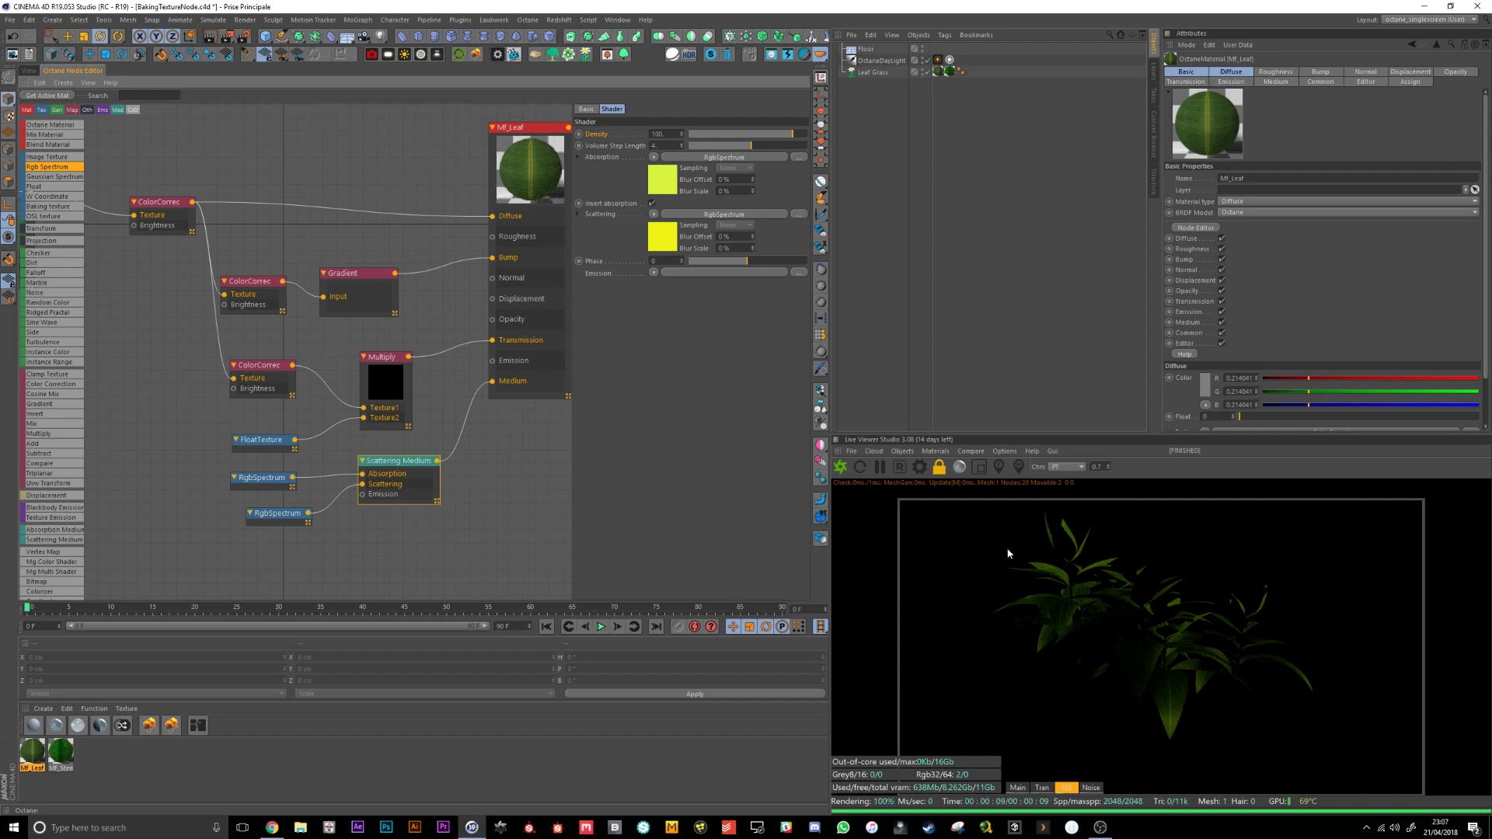
click(669, 134)
key(BackSpace)
key(BackSpace)
key(BackSpace)
text(50)
key(Return)
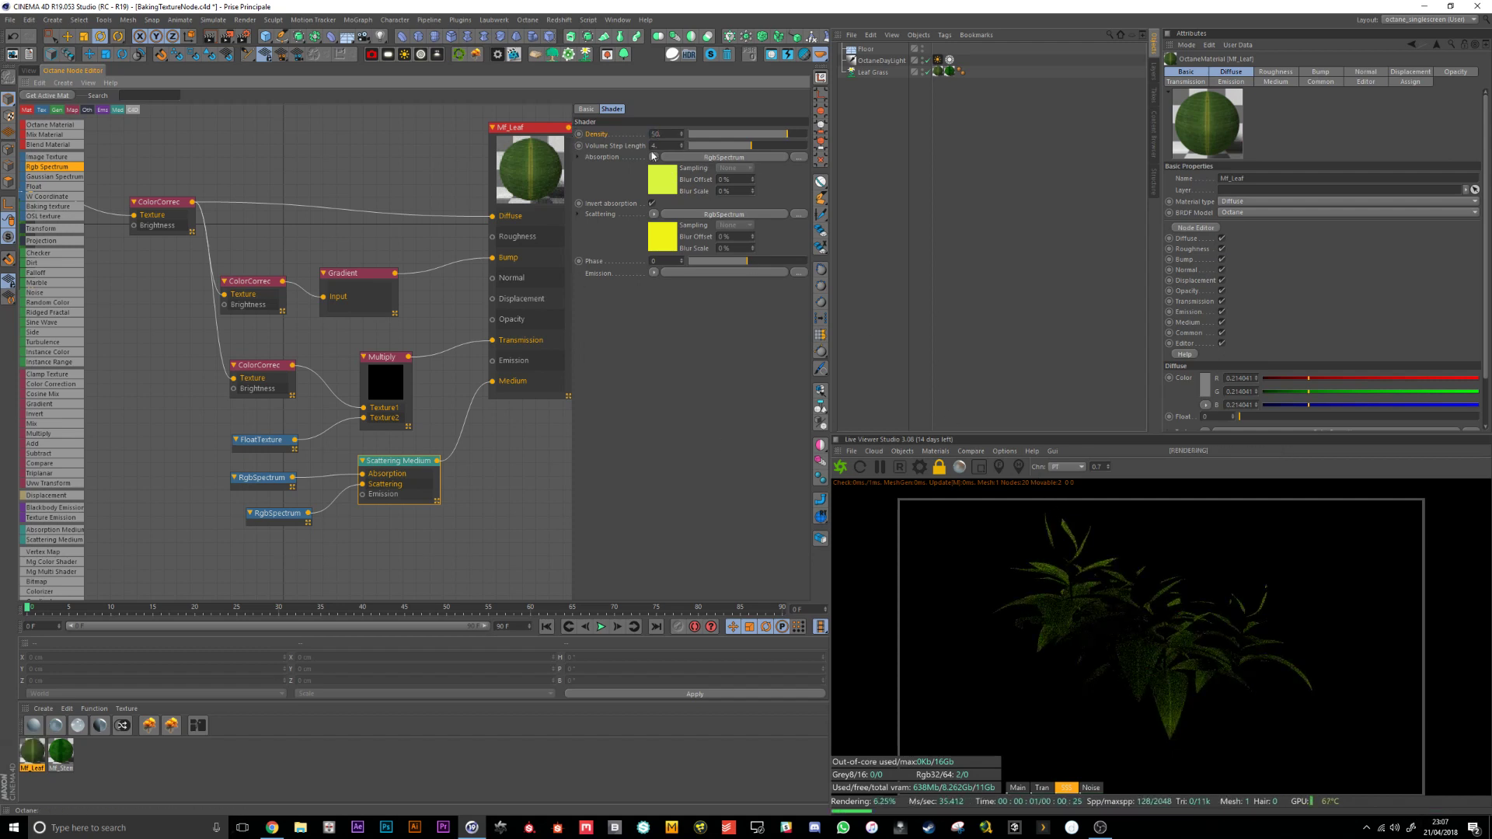
drag(664, 133, 619, 136)
text(30)
key(Return)
Set the Scattering Medium's density to 75 and compare the transmission and SSS passes before returning to the main pass
drag(671, 135, 595, 136)
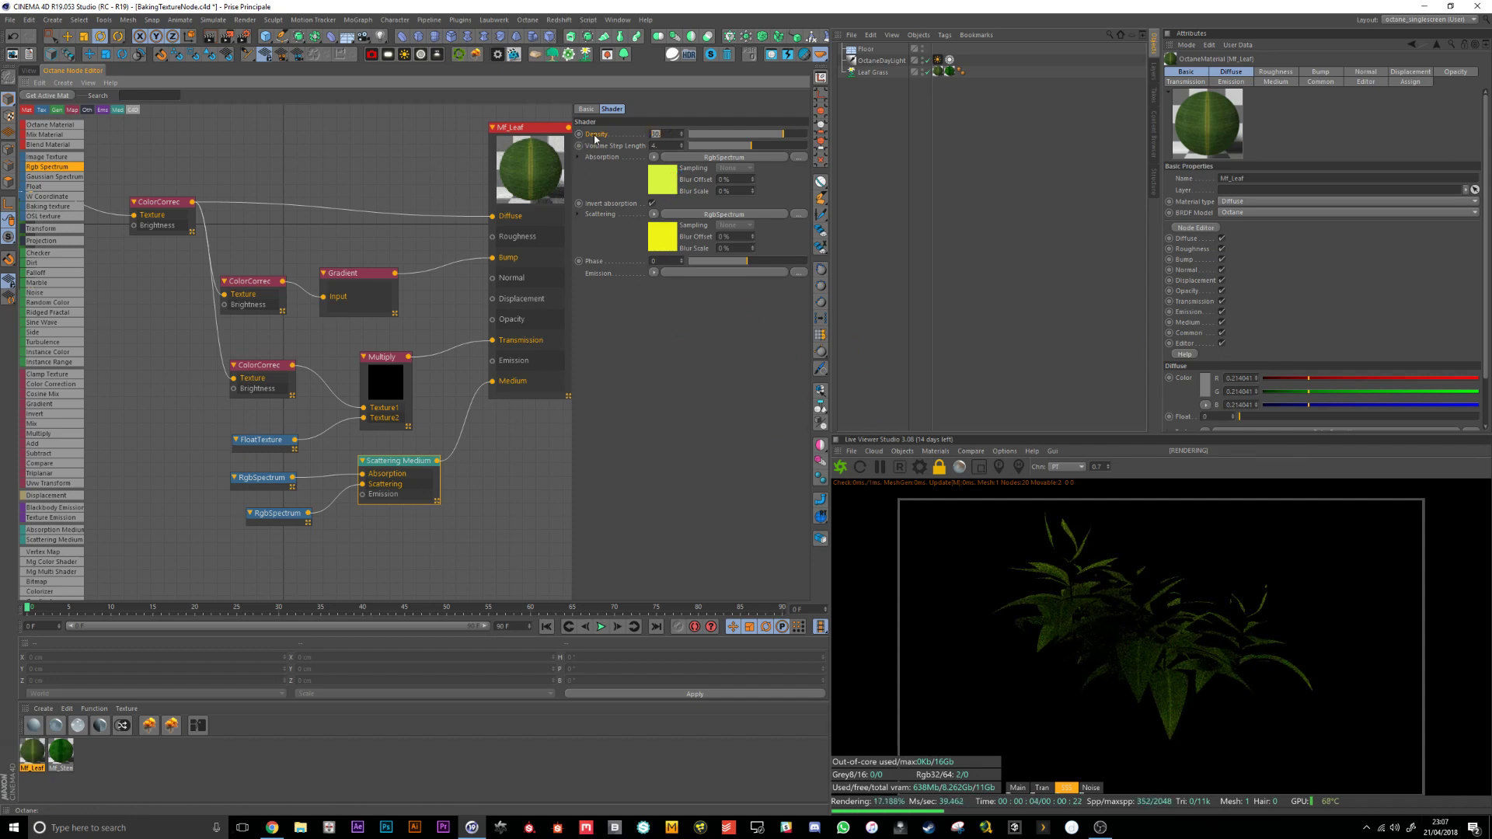
key(Return)
text(75)
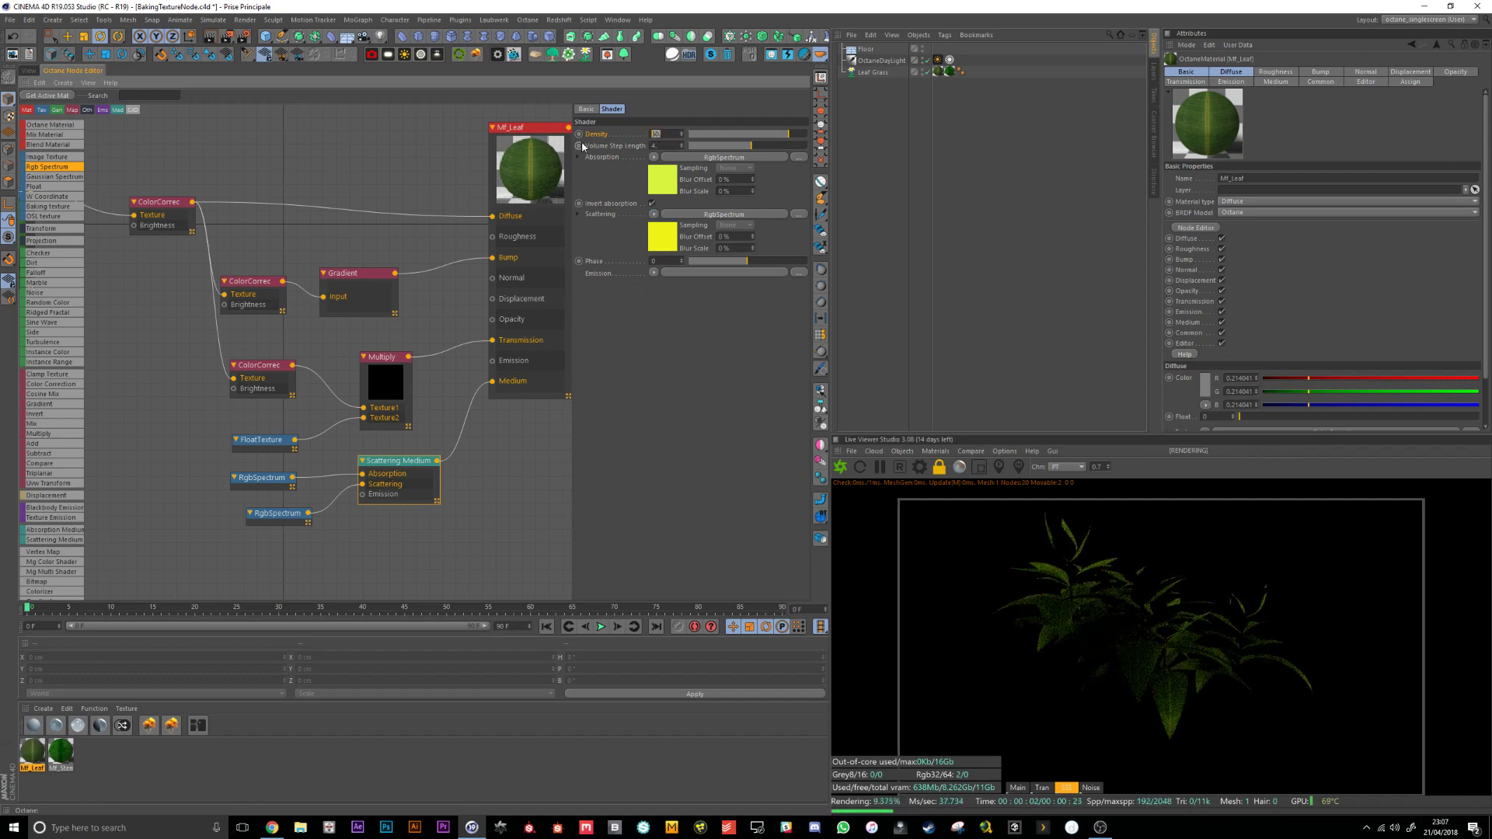
key(Return)
click(1041, 788)
click(1073, 788)
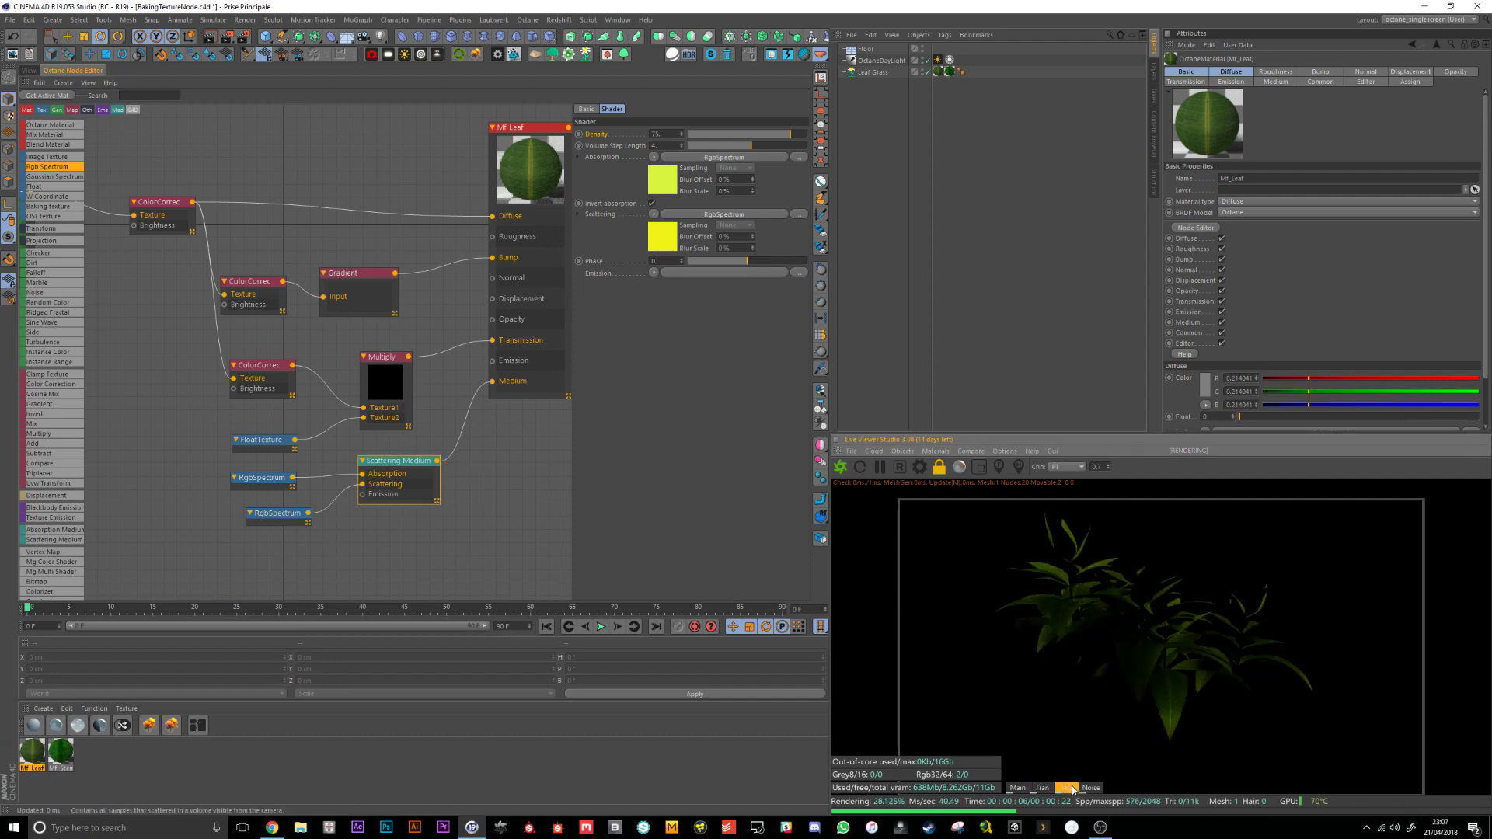
click(1016, 787)
Frame the Leaf Grass plant in the viewport and examine its leaves up close in the live render
drag(434, 477, 425, 480)
click(29, 71)
alt+drag(384, 328, 487, 376)
alt+right_drag(370, 350, 464, 357)
alt+drag(463, 357, 530, 465)
click(873, 72)
key(o)
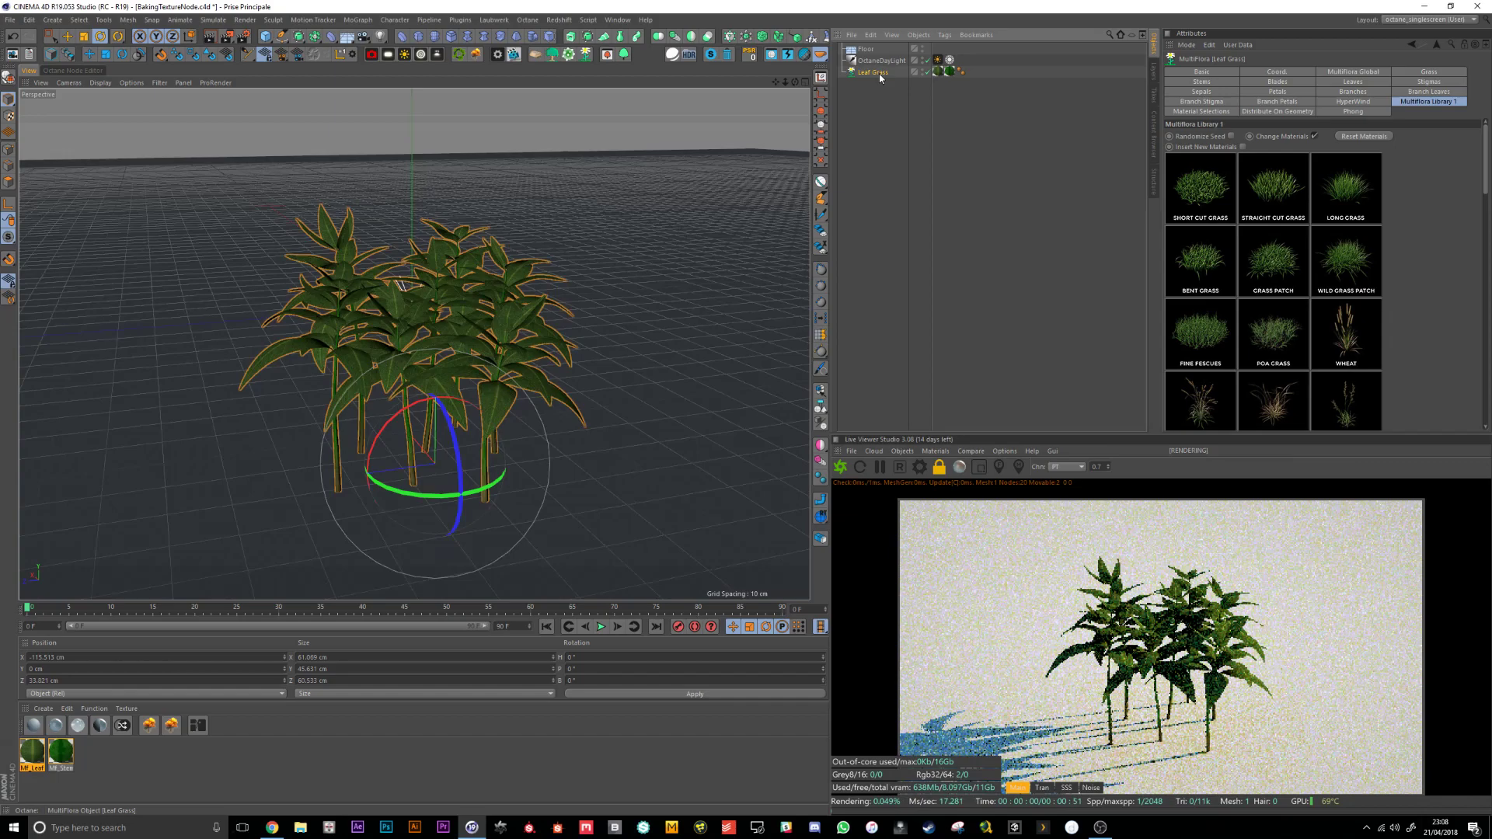
scroll(534, 330, up, 3)
scroll(534, 329, up, 3)
alt+drag(549, 351, 526, 352)
mouse_move(526, 353)
alt+middle_down()
mouse_move(498, 285)
mouse_move(546, 339)
alt+middle_up()
Rename the leaf material as Leaf_Diff and duplicate it under the name Leaf_Gloss
click(30, 768)
text(ff)
key(Return)
click(112, 764)
click(31, 752)
key(ctrl+c)
key(ctrl+v)
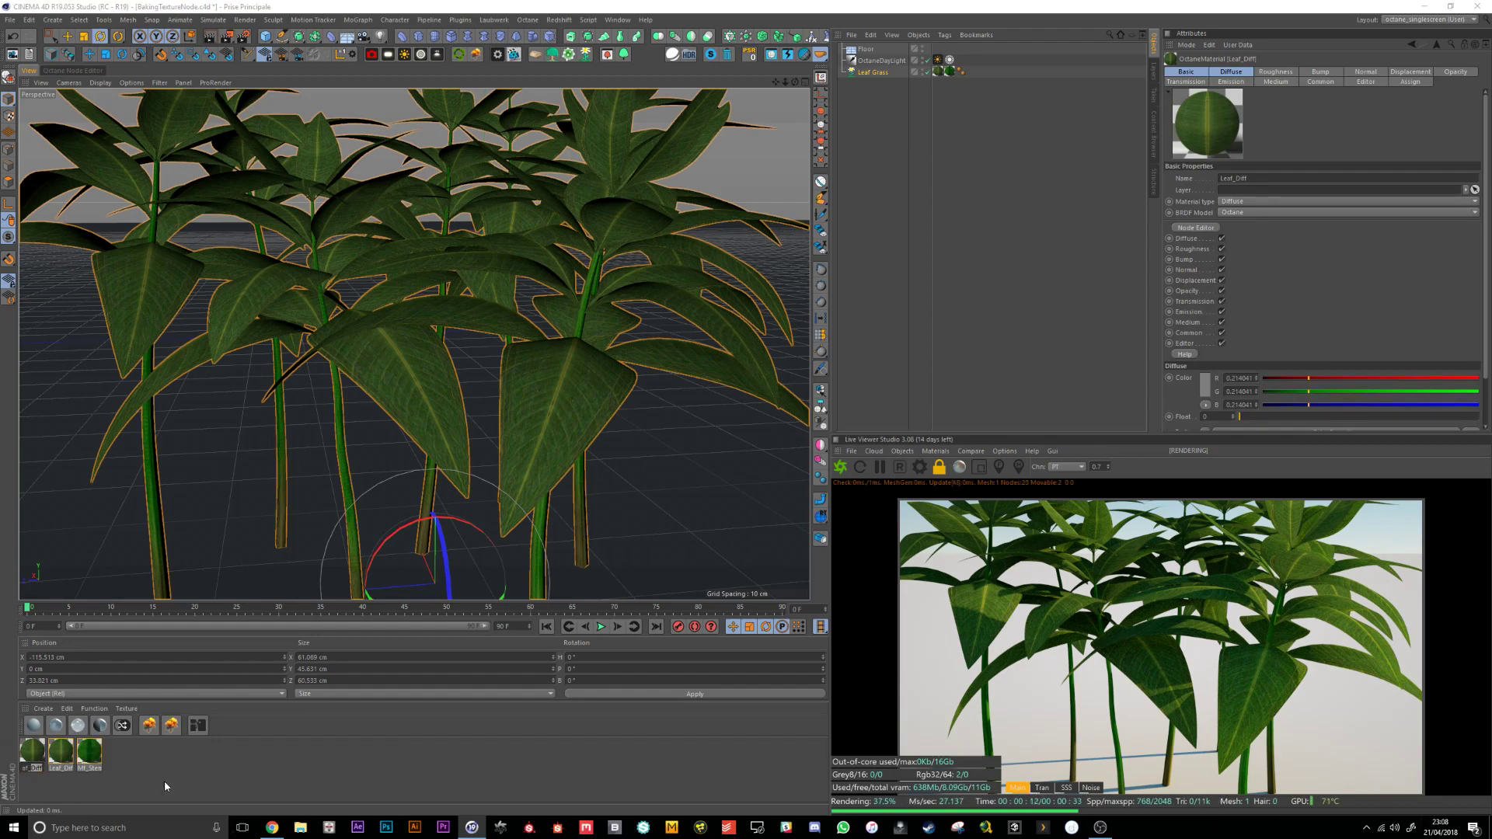
text(Leaf_Gloss)
key(Return)
Open Leaf_Gloss in the node editor and delete its transmission and scattering medium nodes
double_click(36, 753)
scroll(441, 431, up, 1)
scroll(468, 484, down, 1)
middle_drag(469, 483, 522, 439)
scroll(458, 462, down, 2)
scroll(458, 471, up, 2)
drag(500, 542, 193, 326)
key(Delete)
Change Leaf_Gloss's material type to Glossy and assign the material to the plant's leaves
click(493, 208)
click(595, 109)
click(665, 247)
click(673, 276)
click(31, 71)
drag(29, 749, 26, 746)
drag(945, 74, 942, 72)
Inspect the glossy leaves up close and delete the Gradient node so the Color Correction feeds Bump directly
alt+right_drag(448, 260, 556, 248)
scroll(556, 247, up, 1)
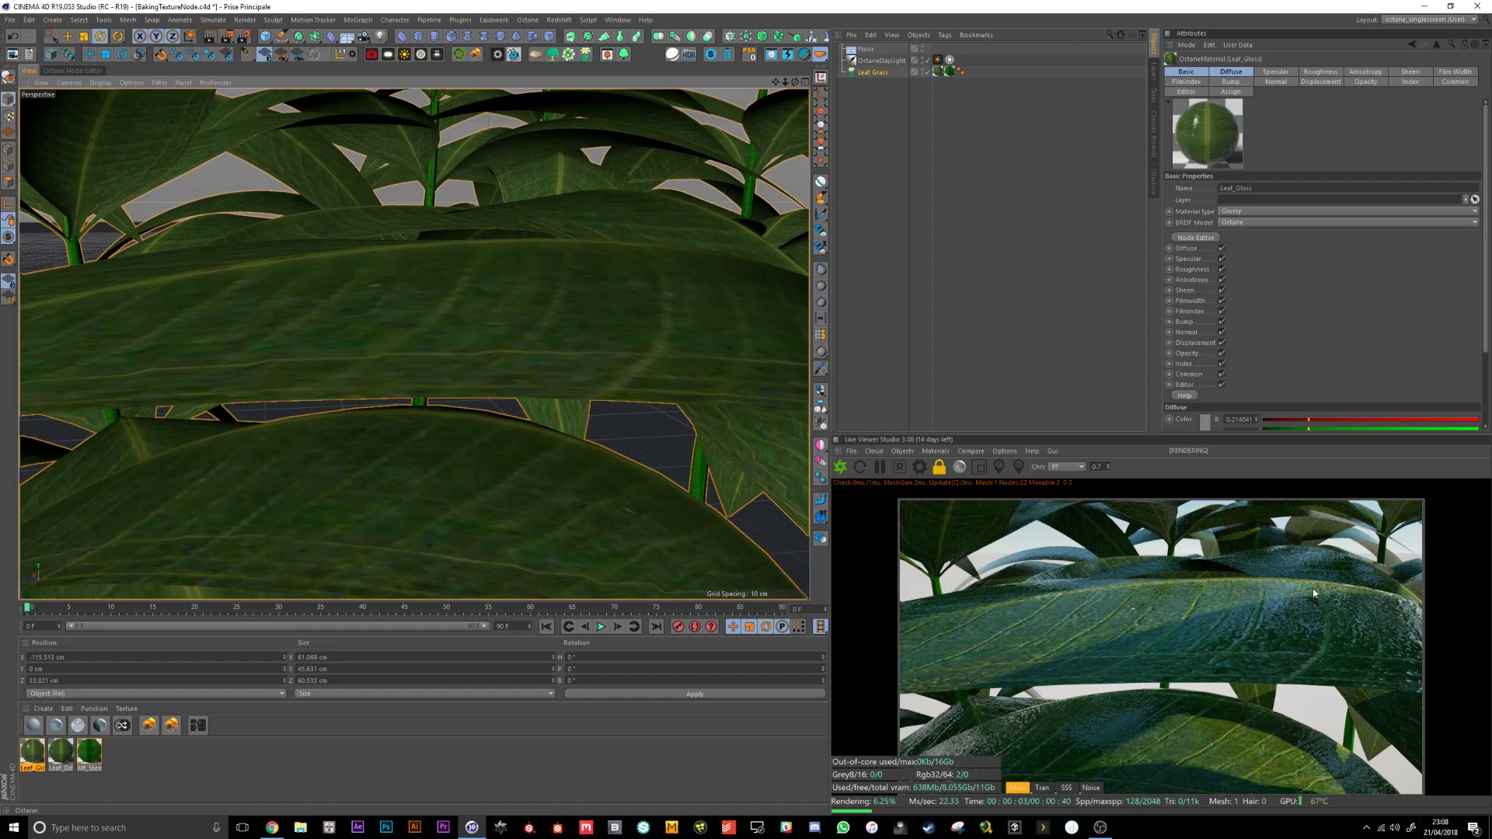
alt+right_drag(542, 350, 457, 351)
click(34, 753)
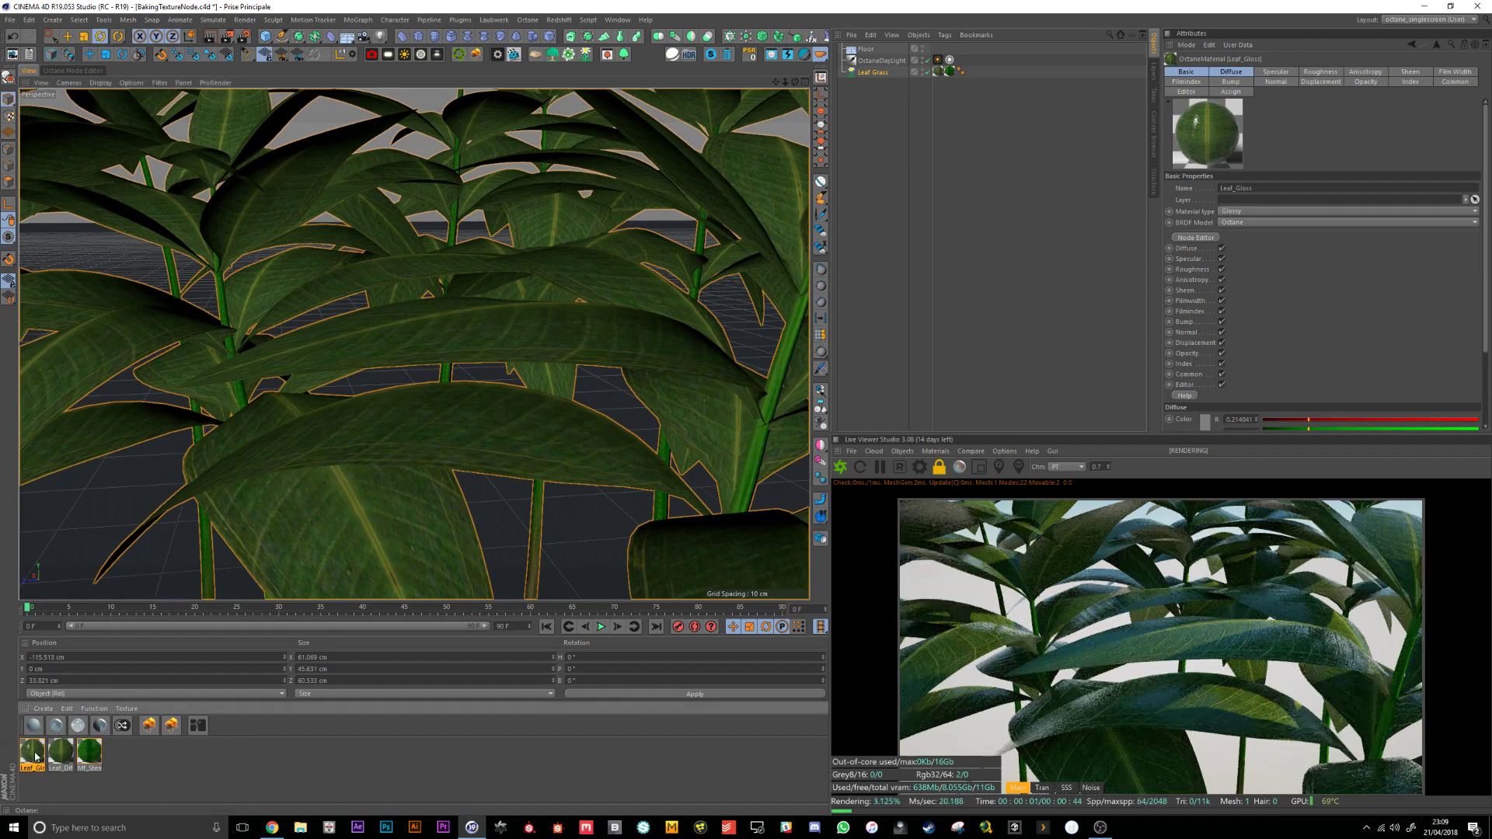
click(73, 70)
click(342, 328)
key(Delete)
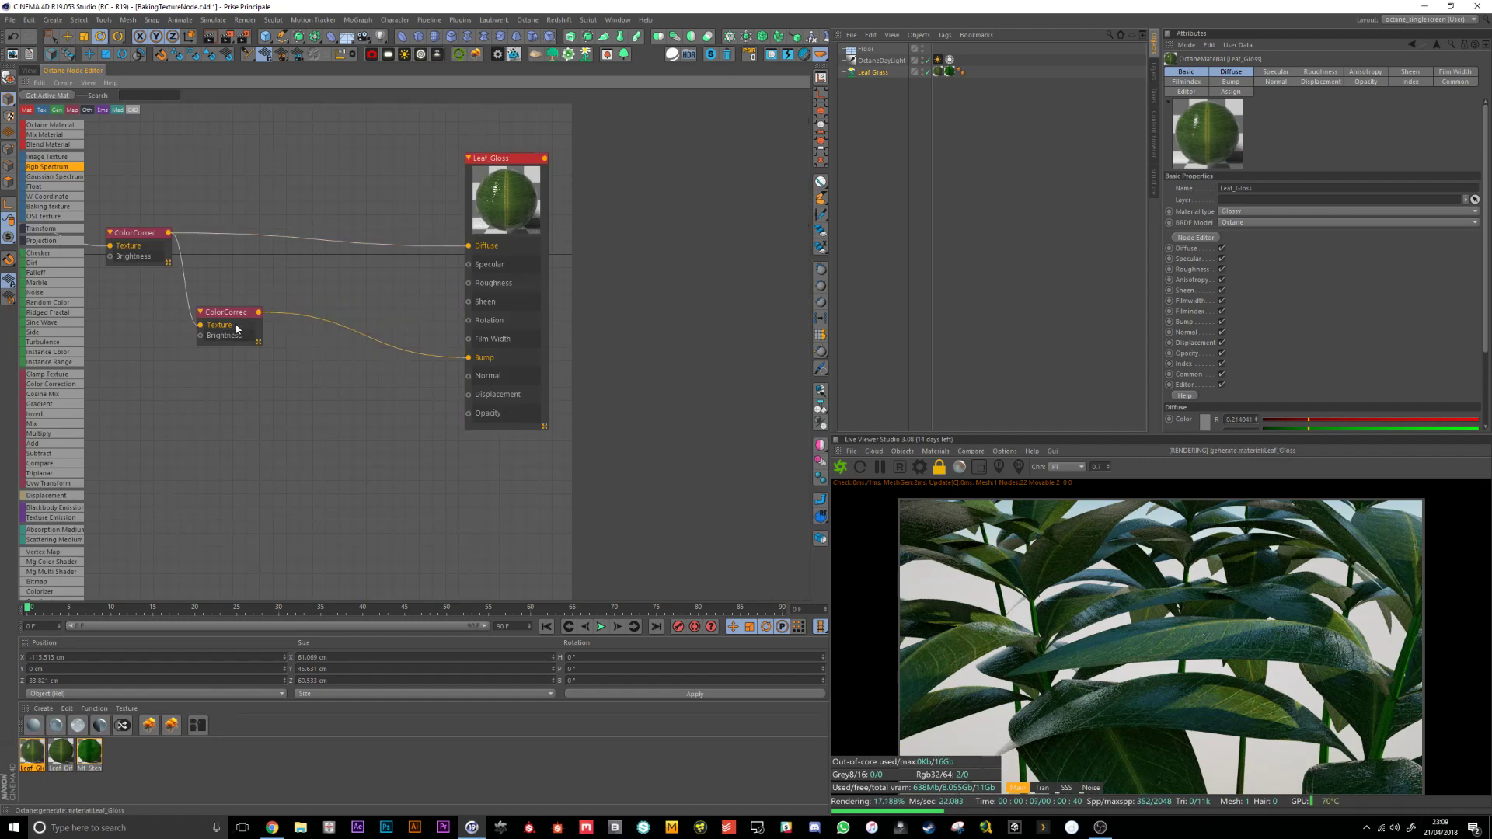
Insert a Multiply node before Leaf_Gloss's Bump input and feed it a Float texture set to 5
drag(237, 328, 274, 347)
drag(46, 436, 378, 350)
drag(47, 188, 360, 411)
drag(723, 135, 646, 134)
drag(631, 131, 768, 115)
text(5)
key(Return)
Examine the bump and reflections on the glossy leaves from several close viewpoints
click(31, 71)
alt+right_drag(523, 240, 583, 254)
alt+right_drag(489, 301, 533, 328)
alt+right_drag(412, 342, 535, 331)
alt+right_drag(502, 436, 383, 456)
alt+middle_drag(383, 456, 558, 410)
alt+right_drag(586, 402, 556, 408)
alt+drag(556, 403, 558, 420)
Connect the bump Color Correction node to Leaf_Gloss's Roughness input
click(73, 70)
drag(503, 293, 528, 292)
drag(267, 352, 500, 285)
Check the roughness on a leaf up close and insert a Multiply node between the Color Correction and Roughness
click(29, 70)
alt+right_drag(468, 326, 523, 314)
alt+drag(529, 286, 477, 402)
alt+middle_drag(477, 402, 450, 420)
alt+right_drag(470, 381, 506, 378)
alt+drag(523, 387, 423, 365)
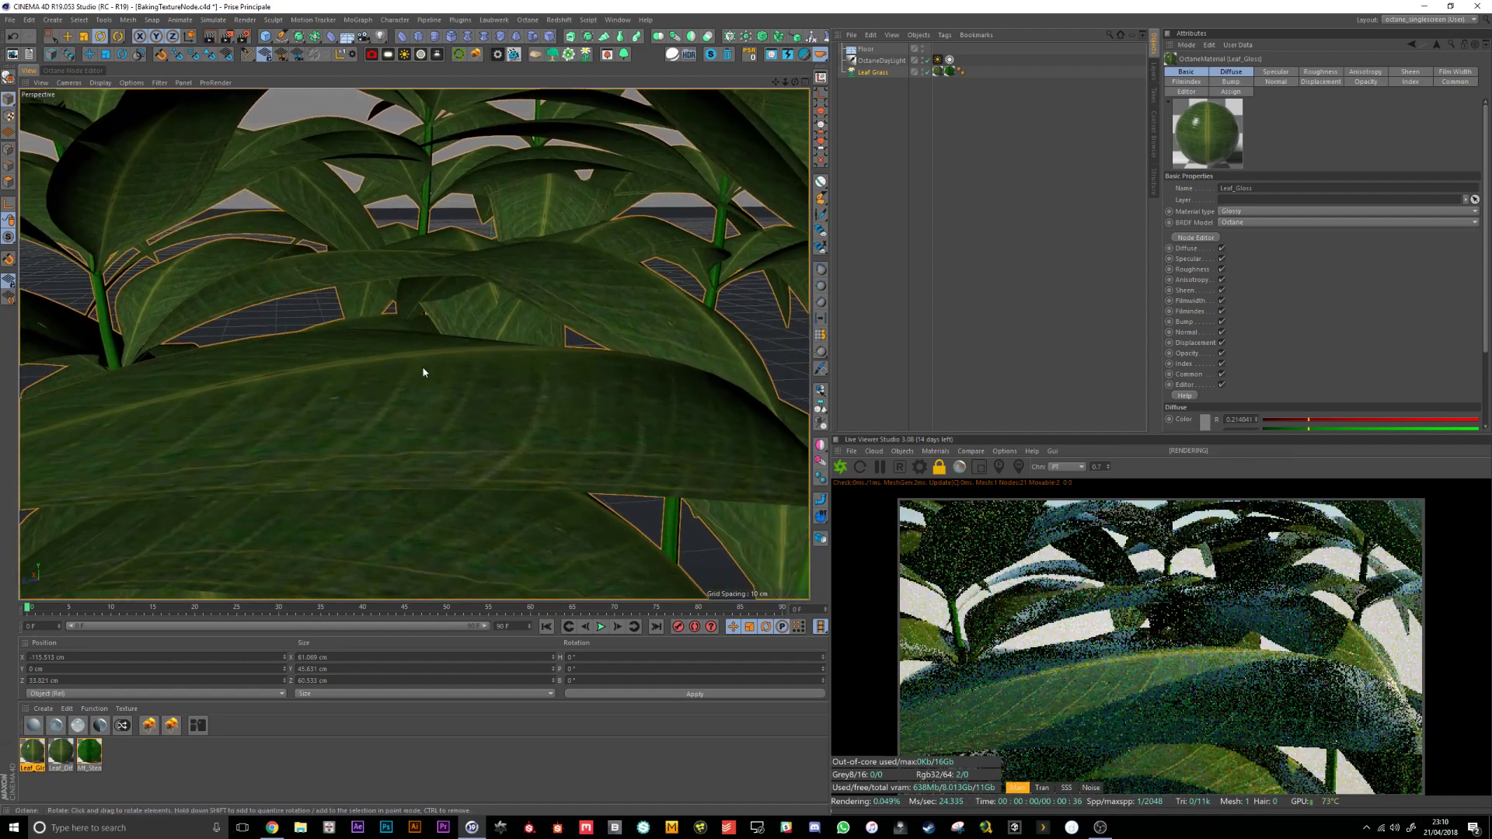
click(91, 70)
drag(245, 346, 206, 348)
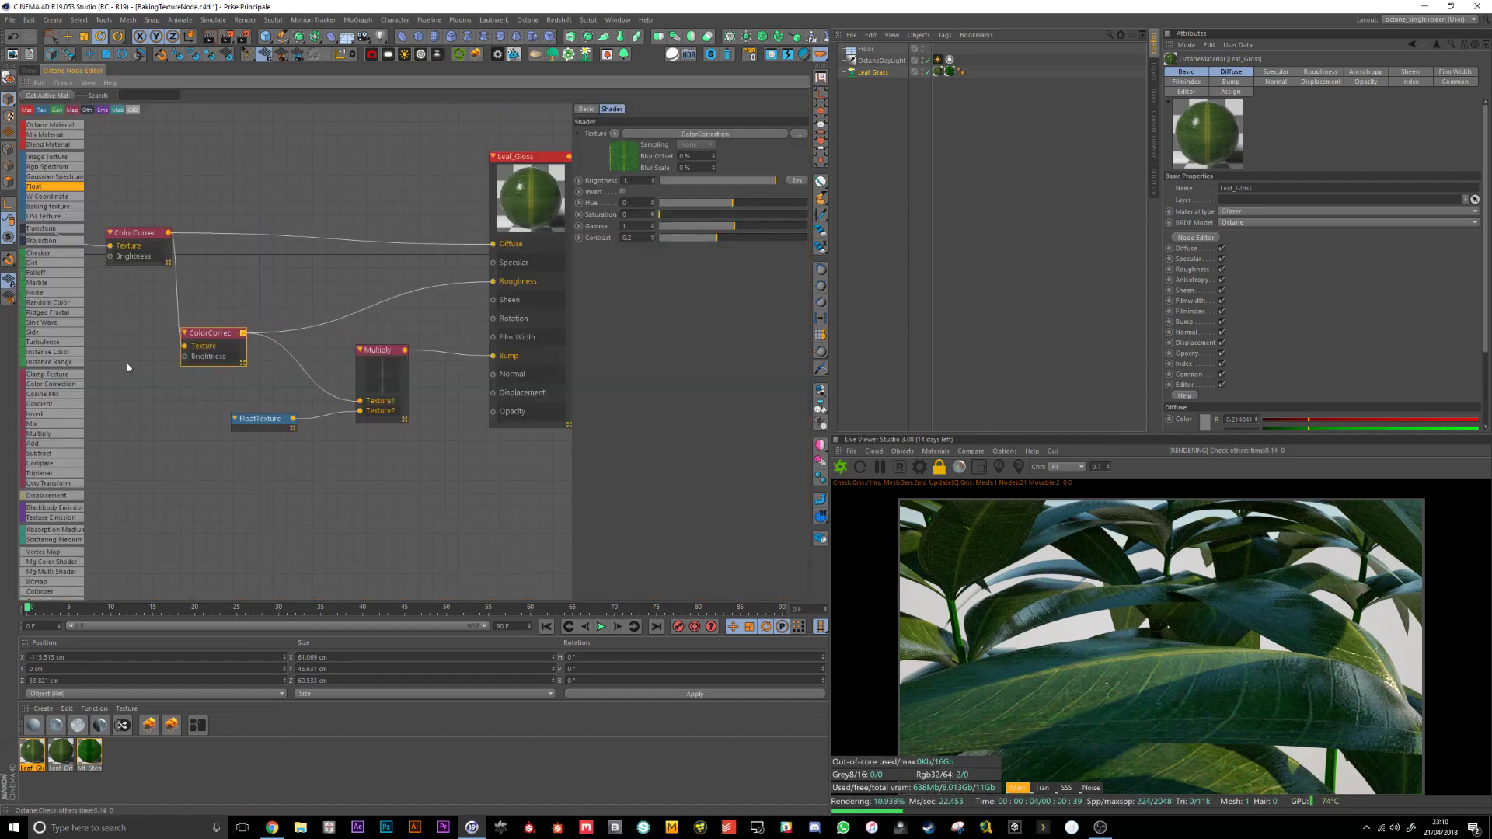
drag(50, 432, 394, 262)
drag(533, 189, 528, 167)
drag(375, 272, 380, 266)
Connect a Float texture to the roughness Multiply node and adjust its value, trying 3 and settling on 2
drag(35, 185, 328, 332)
text(3)
key(Return)
drag(662, 134, 794, 133)
double_click(612, 134)
text(2.)
click(404, 496)
scroll(468, 444, down, 5)
drag(509, 296, 523, 286)
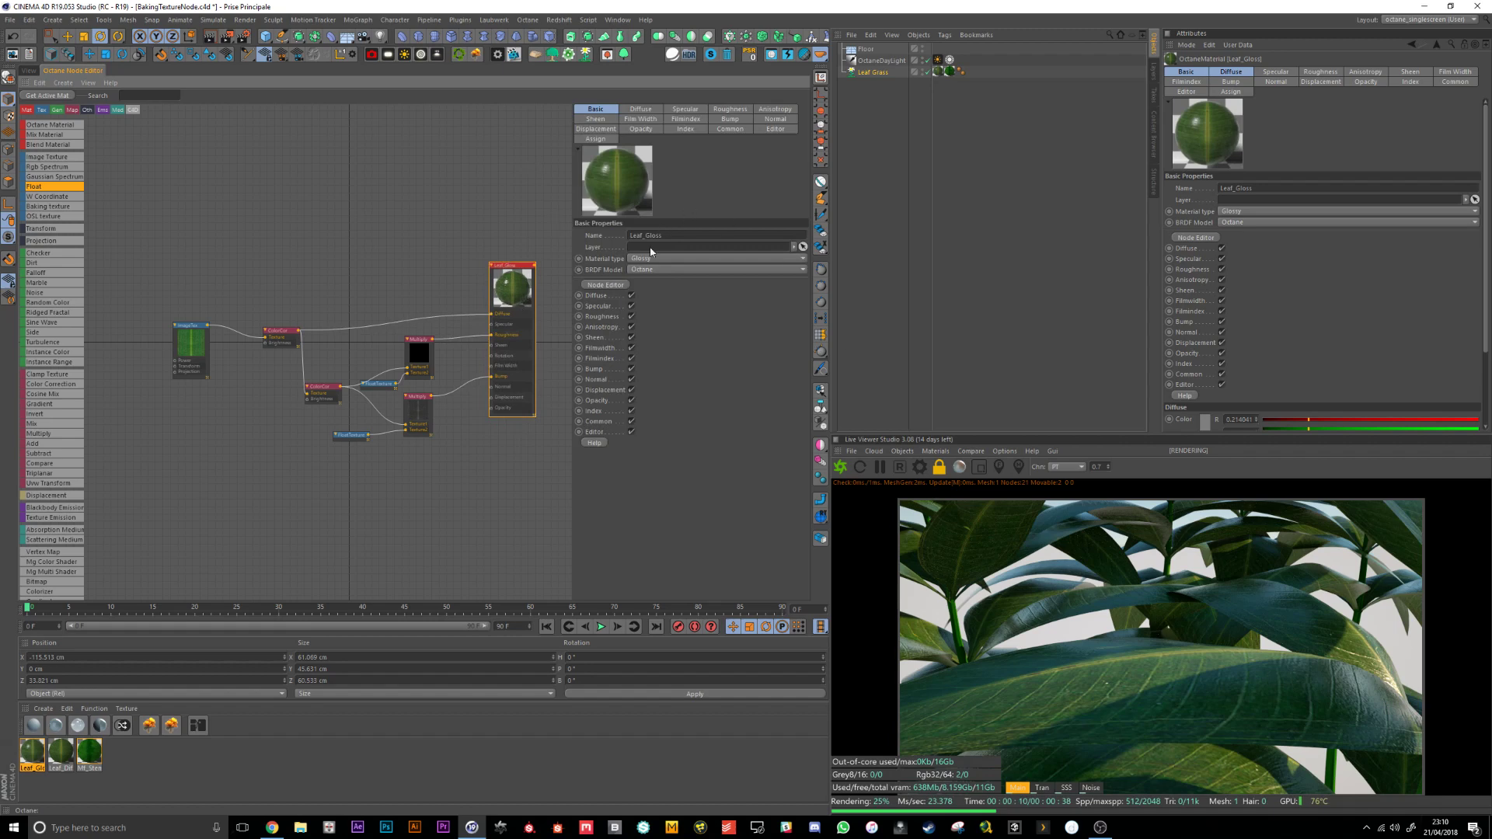
Create an Octane Mix material and name it Leaf_Mix
click(28, 71)
click(75, 738)
click(100, 725)
text(Leaf_)
text(Mix)
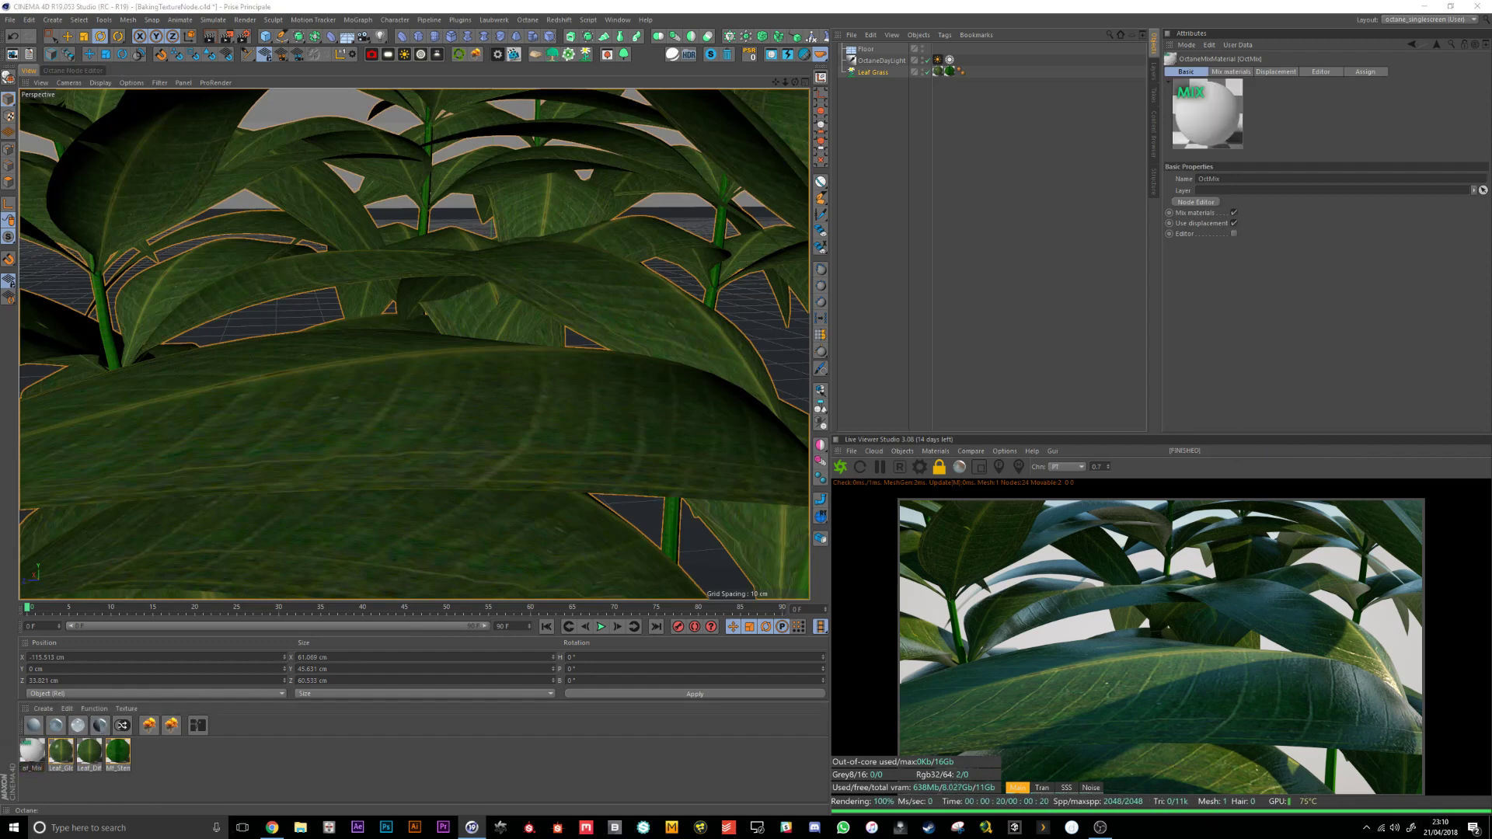
key(Return)
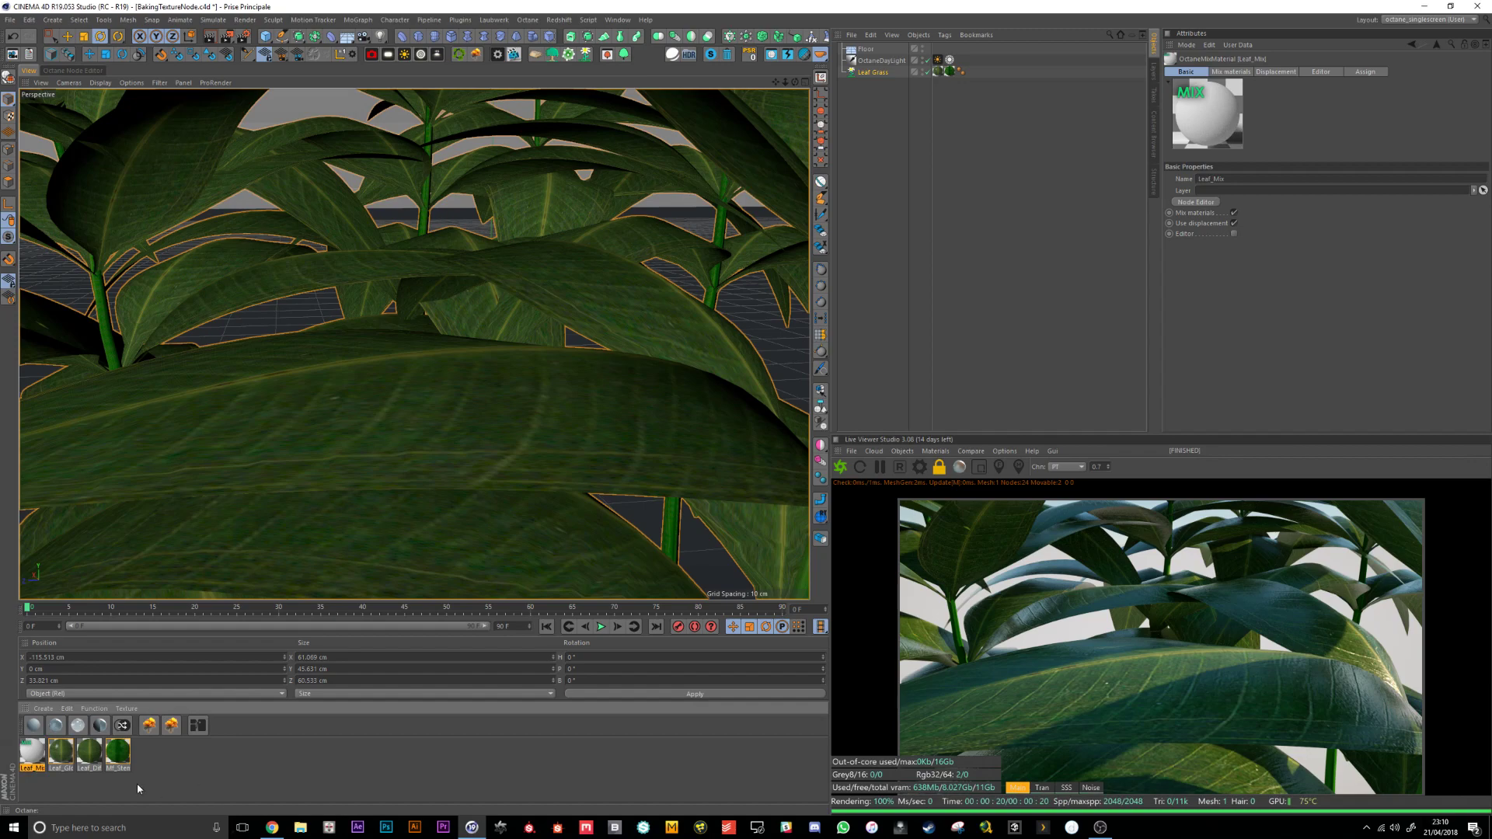
Assign Leaf_Diff as Material1 and Leaf_Gloss as Material2 of the Leaf_Mix material
click(1232, 71)
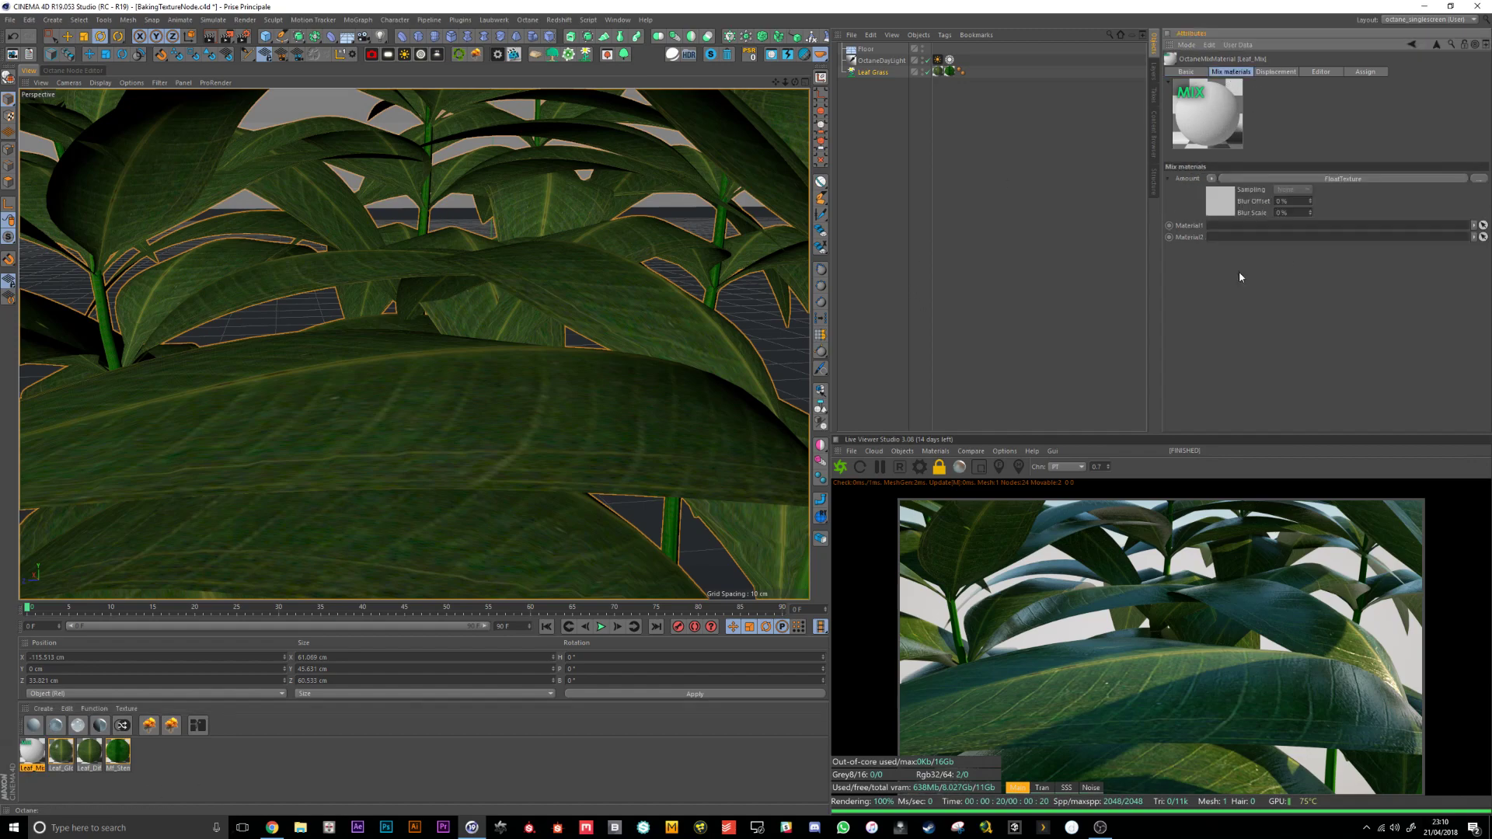
drag(89, 749, 1235, 225)
drag(60, 752, 1232, 239)
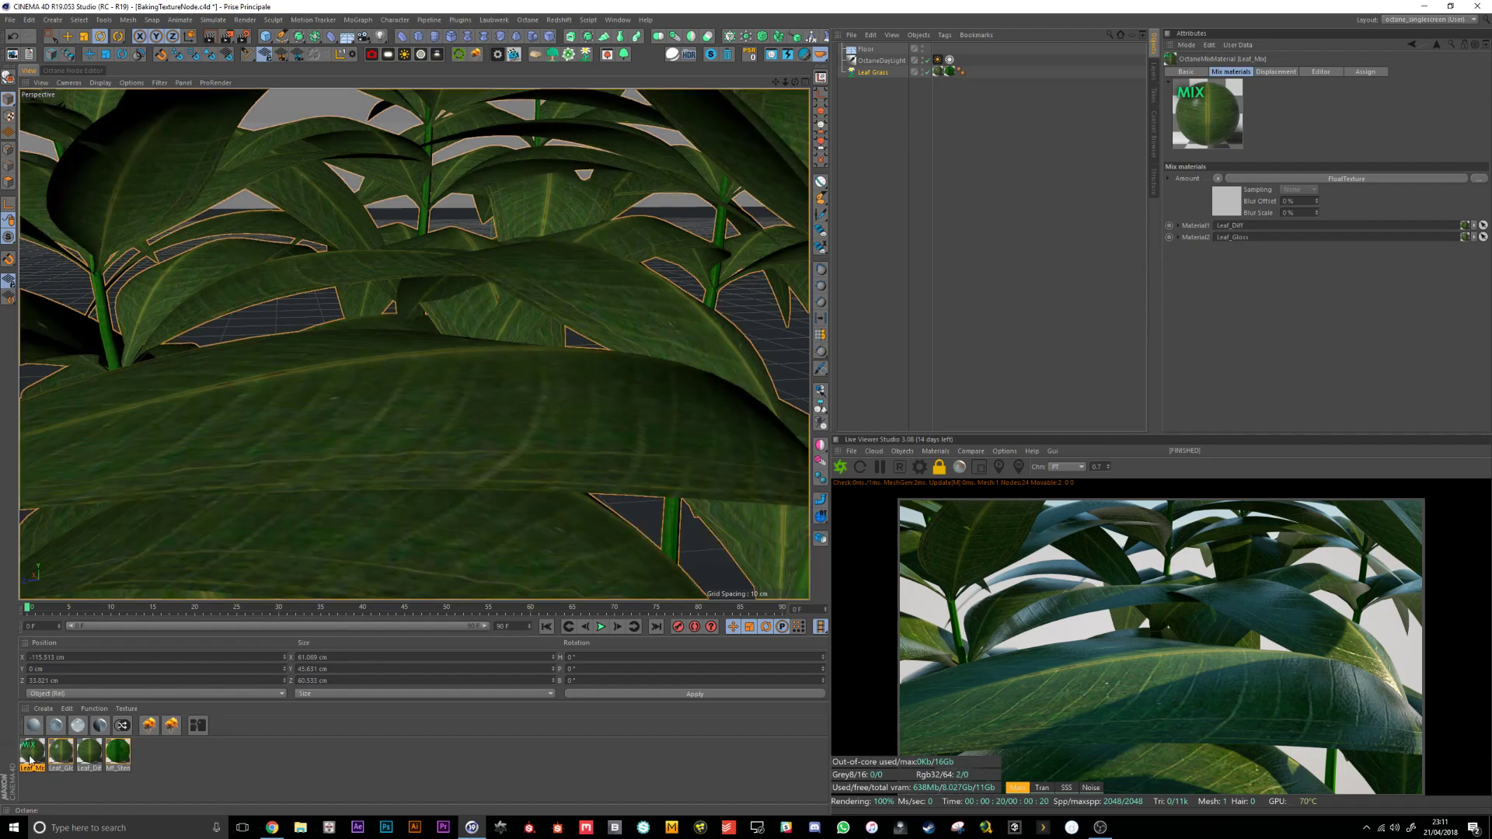
Apply the Leaf_Mix material to the plant's existing leaf material tag and check the whole plant group in the render
drag(31, 750, 938, 72)
alt+right_drag(541, 248, 481, 267)
mouse_move(481, 267)
alt+mouse_down()
mouse_move(486, 250)
mouse_move(495, 282)
alt+mouse_up()
alt+middle_drag(494, 281, 493, 312)
alt+right_drag(421, 328, 556, 277)
alt+drag(556, 272, 566, 309)
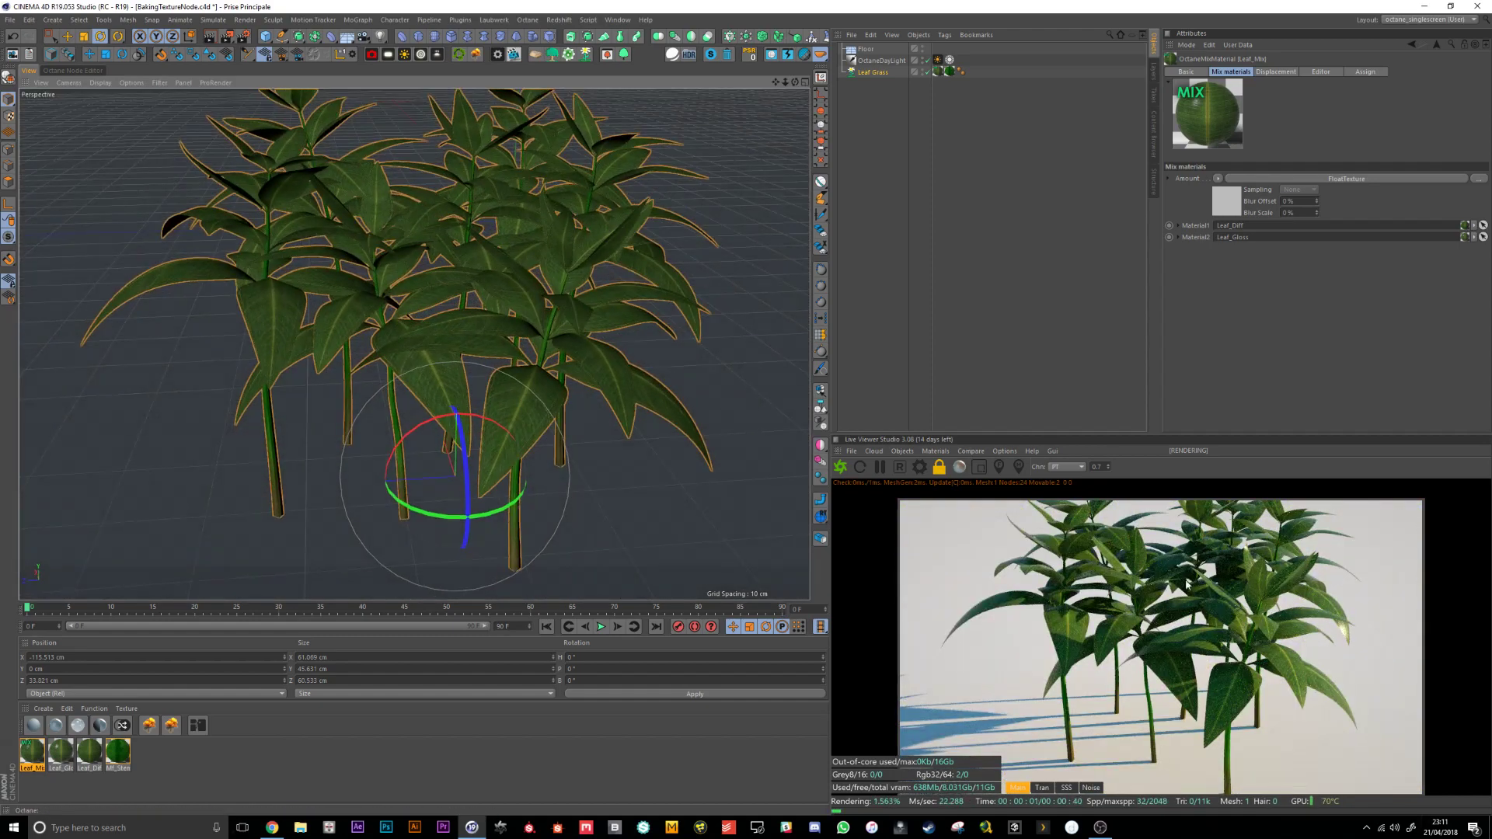
Examine the SSS and transmission render passes, return to the main pass and inspect the plants from a lower angle
click(1067, 787)
click(1046, 789)
click(1016, 787)
alt+drag(544, 408, 520, 371)
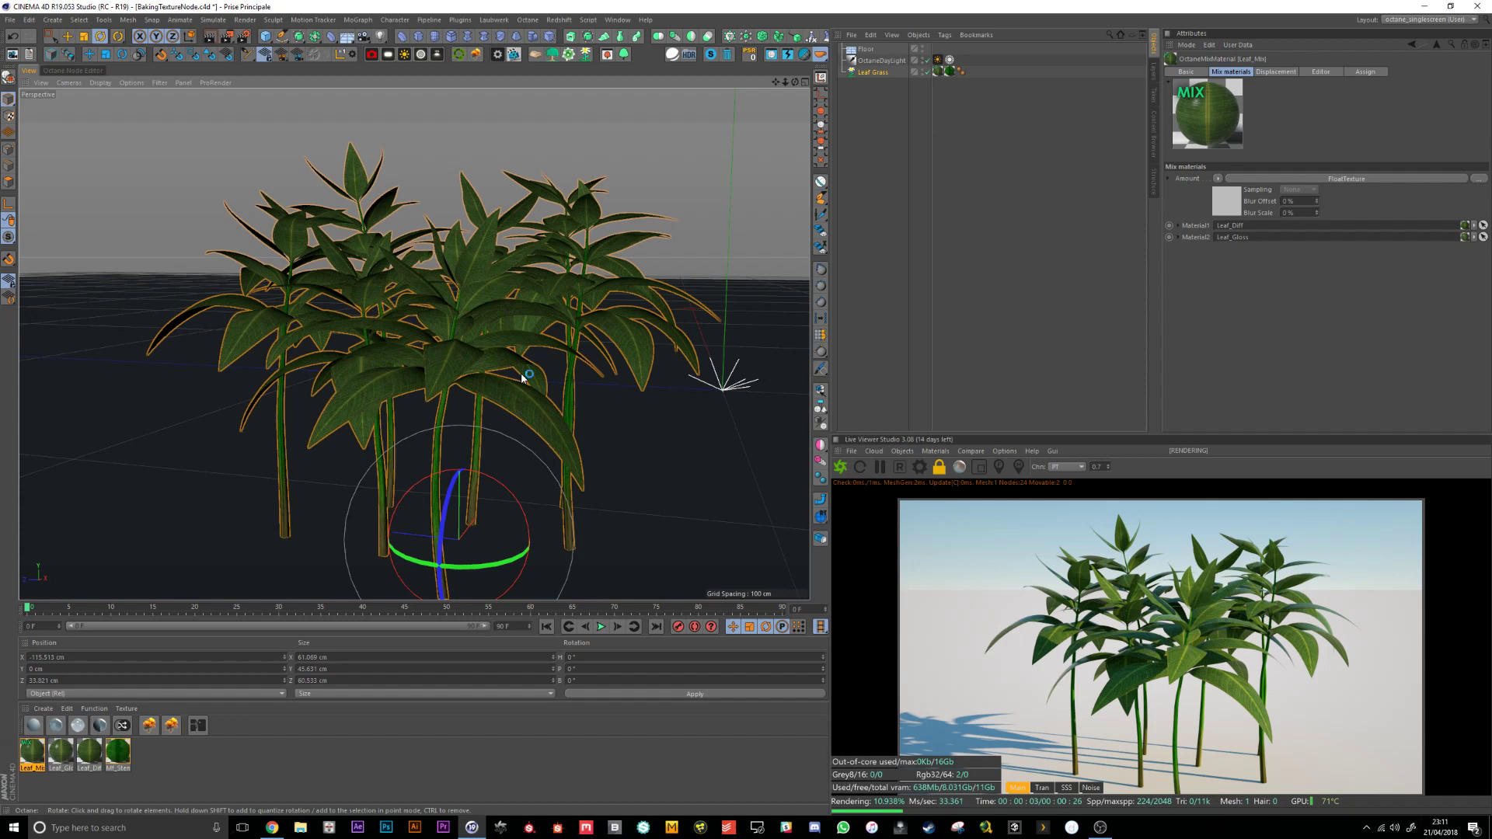